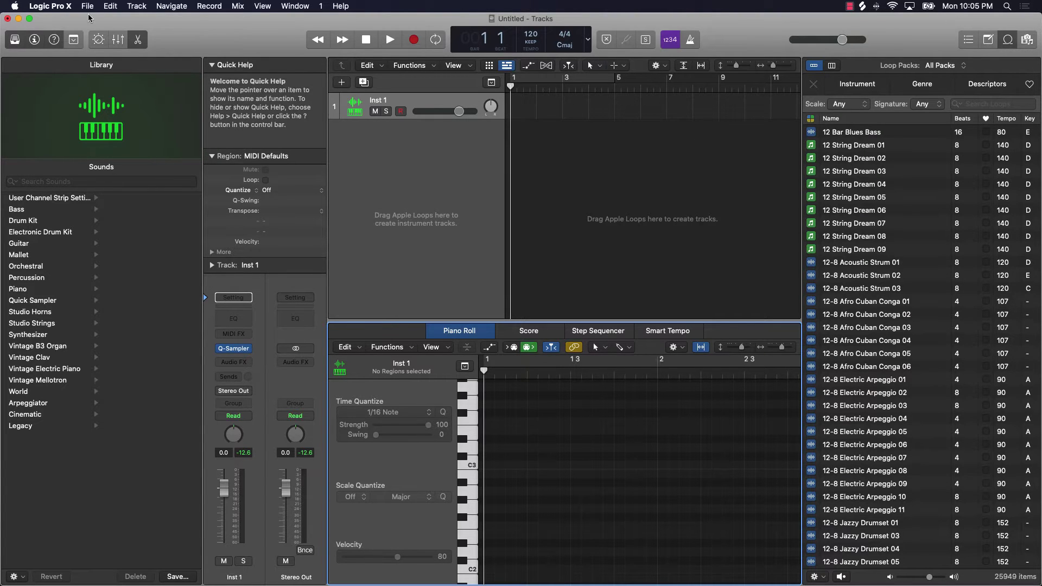
Hide and restore the Library and Inspector, then set Inst 1 to -0.3 dB and pan -2.
left_click(15, 40)
left_click(15, 40)
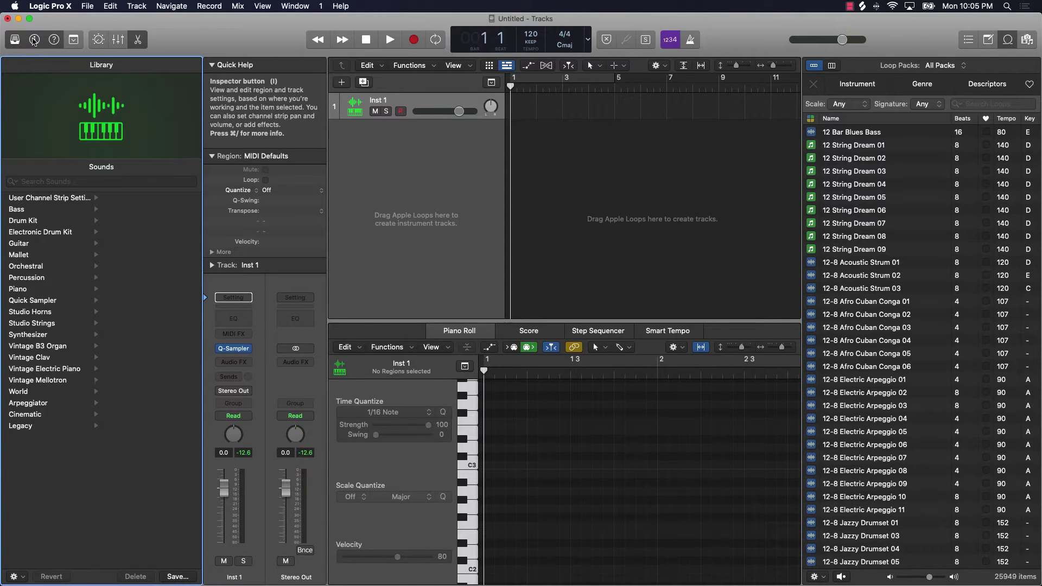
left_click(34, 41)
left_click(35, 42)
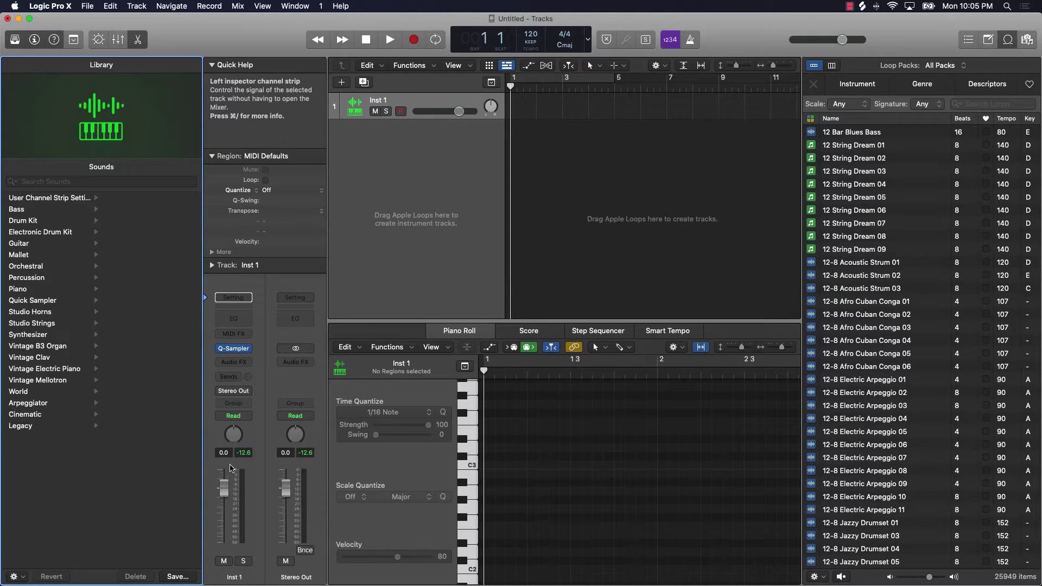
mouse_move(226, 489)
left_mouse_down()
mouse_move(225, 515)
mouse_move(220, 495)
left_mouse_up()
left_click_drag(233, 435, 210, 441)
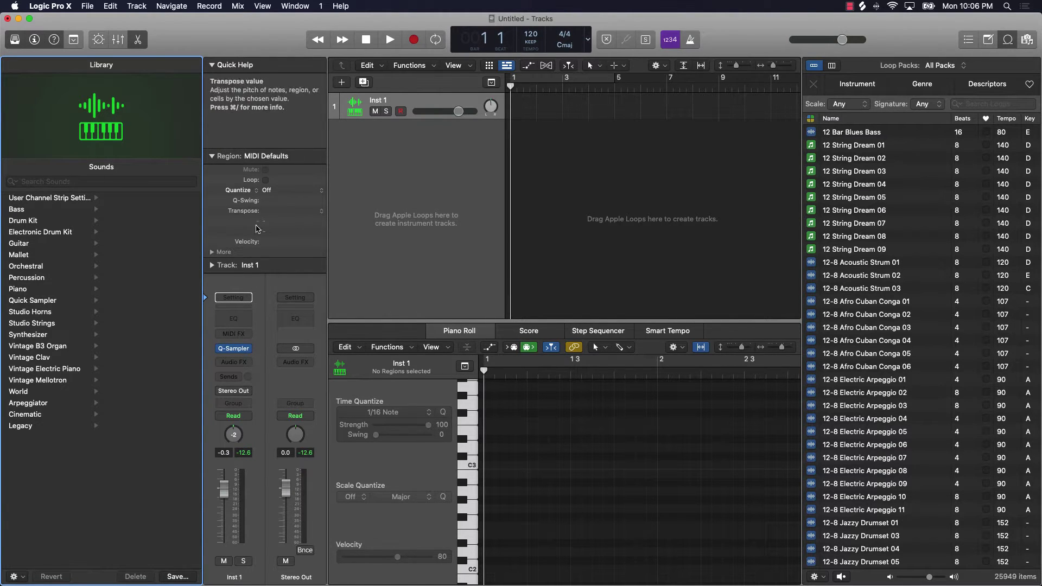
Collapse the Region: MIDI Defaults and Quick Help inspector sections, then re-expand Region: MIDI Defaults.
left_click(212, 156)
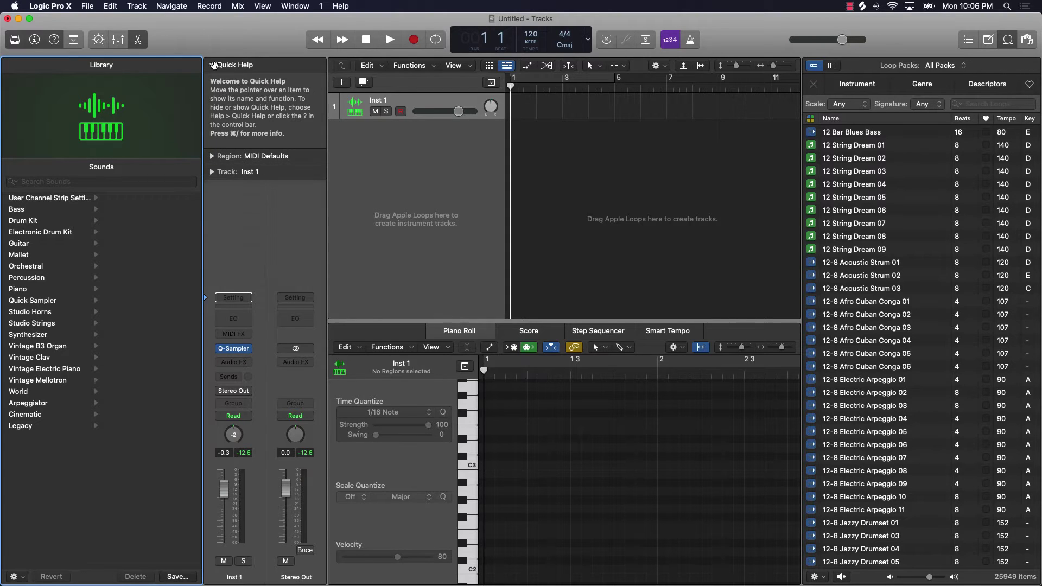
left_click(212, 65)
left_click(212, 81)
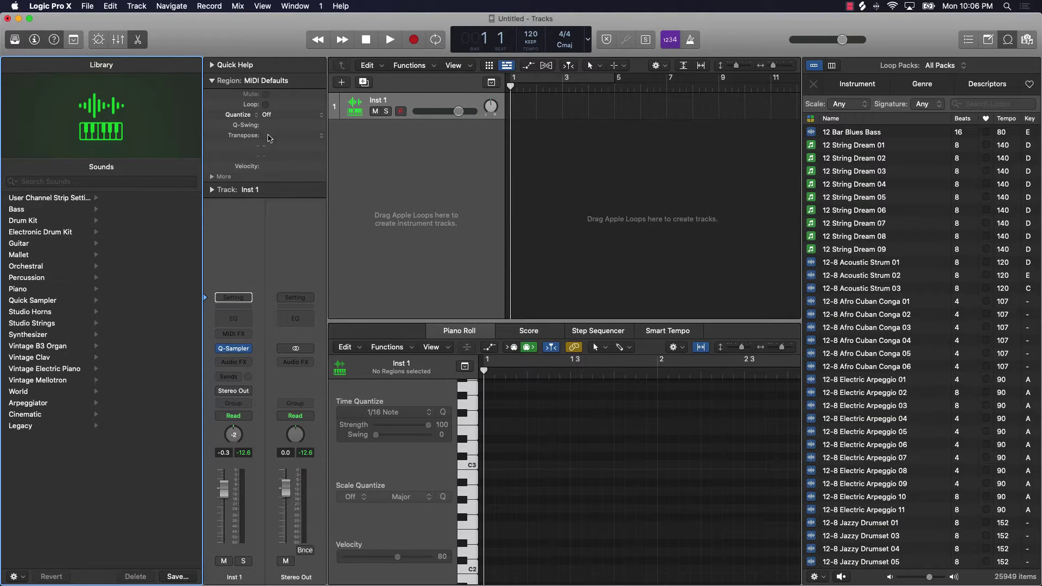
Turn Quick Help off and back on, then show the editing toolbar.
left_click(54, 42)
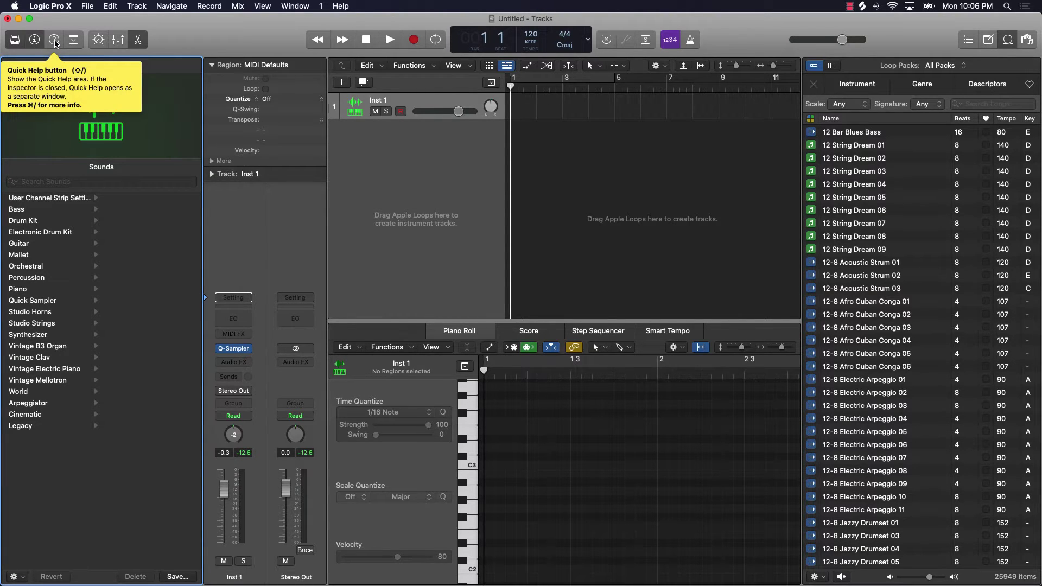
left_click(54, 42)
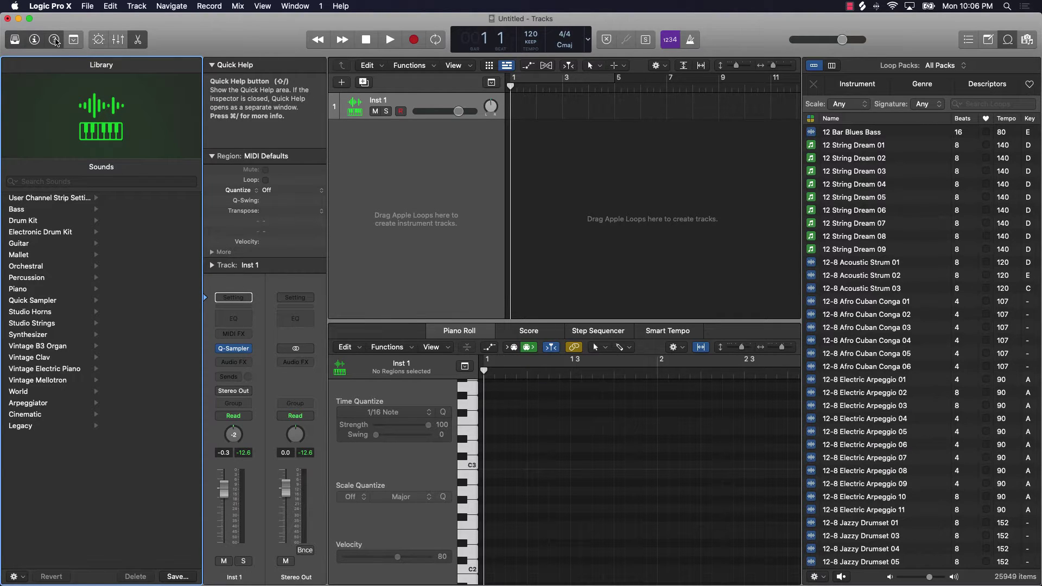
left_click(74, 42)
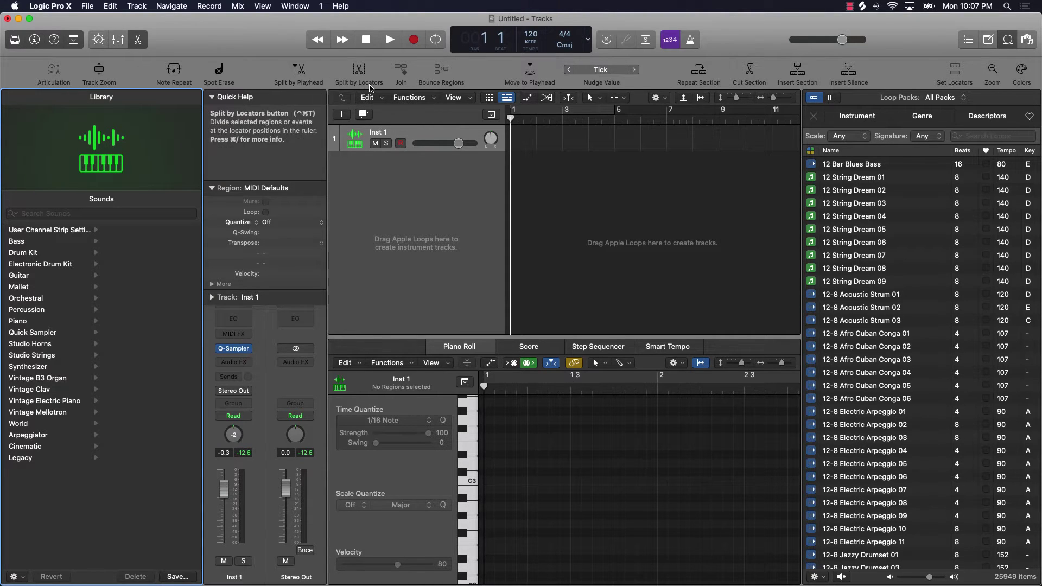
Turn on cycling over bars 1 to 5, move the playhead, and apply Move to Playhead.
left_click(550, 115)
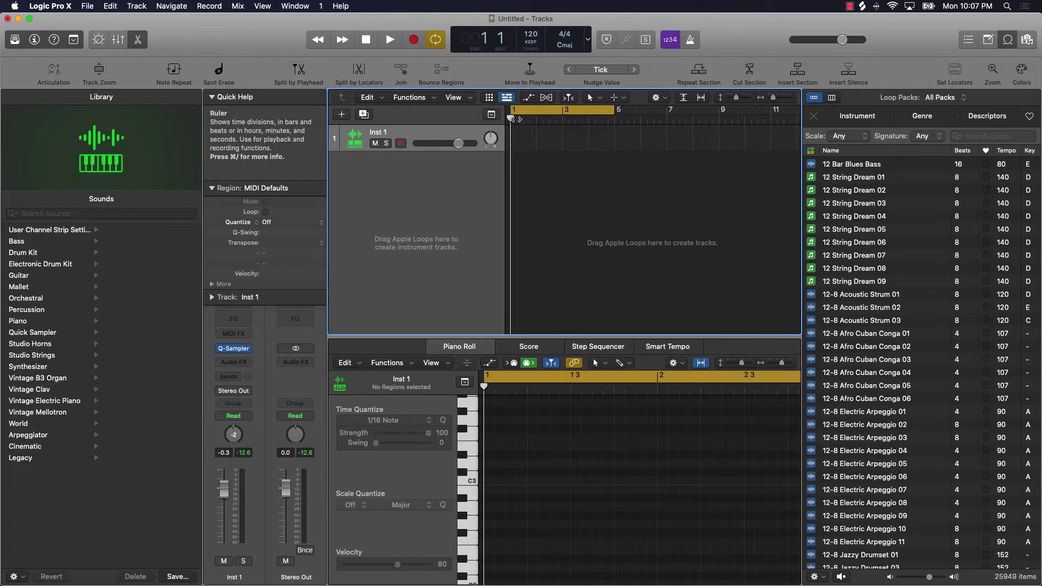
left_click_drag(511, 152, 563, 120)
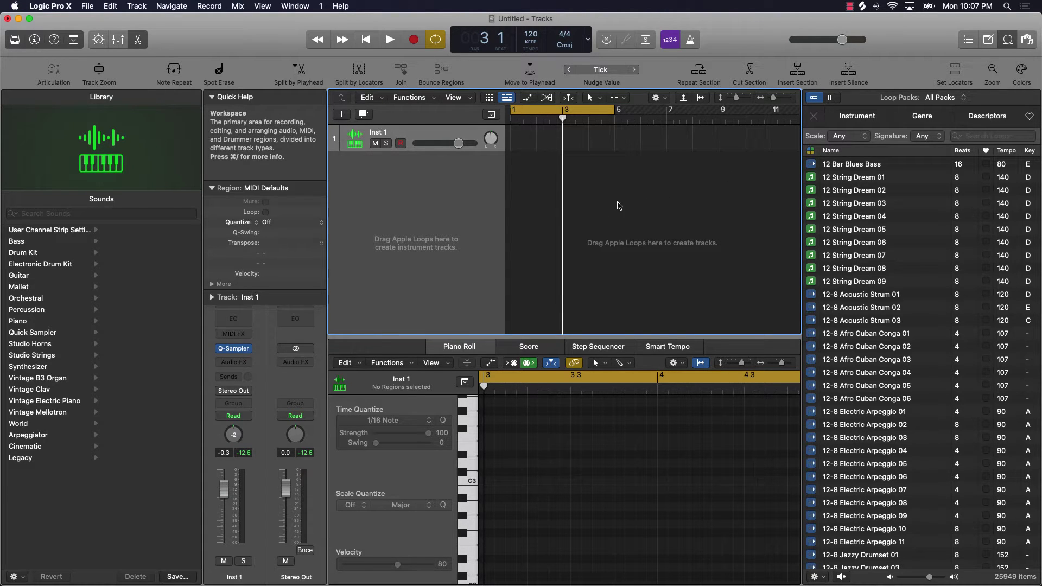
left_click(529, 70)
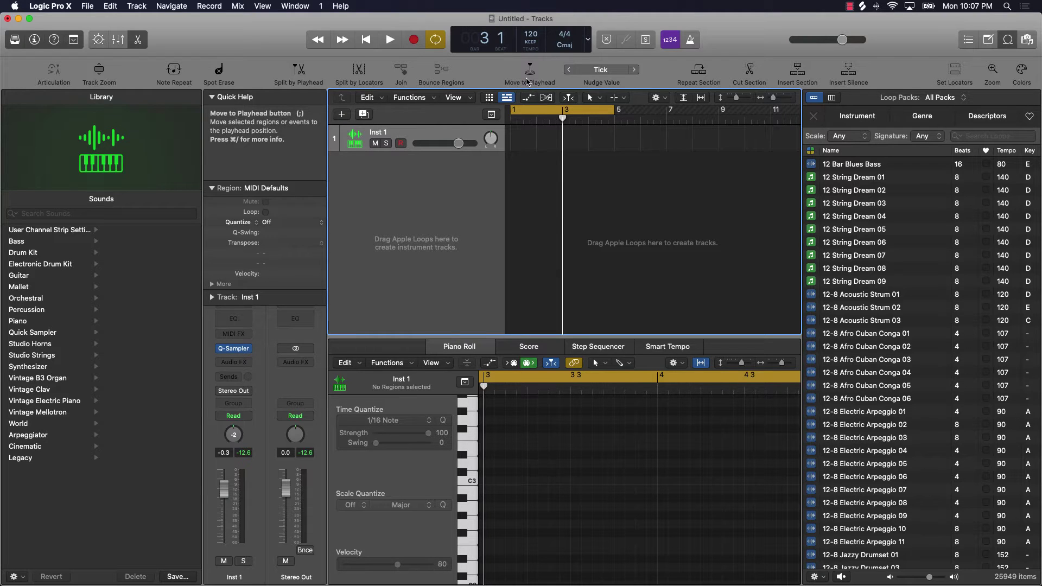
left_click(530, 70)
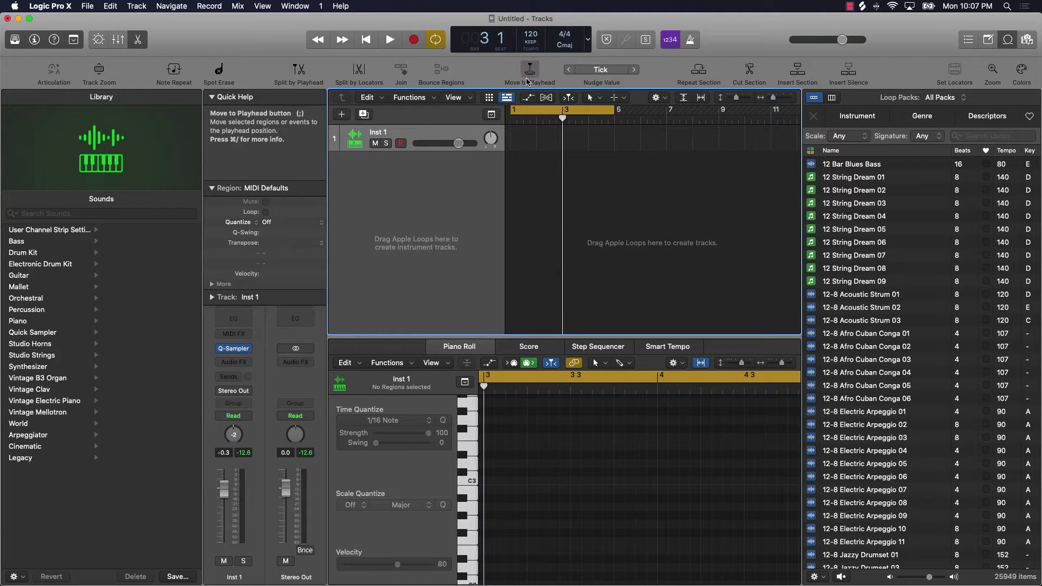
Check the Nudge Value list, keeping Tick, and bring the playhead back to bar 3.
left_click(622, 70)
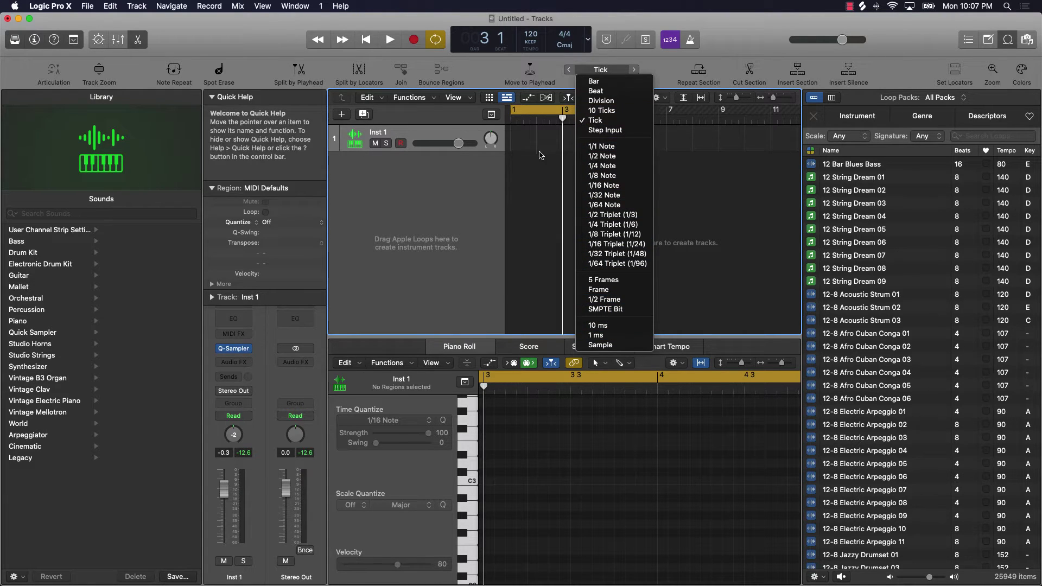
left_click(534, 167)
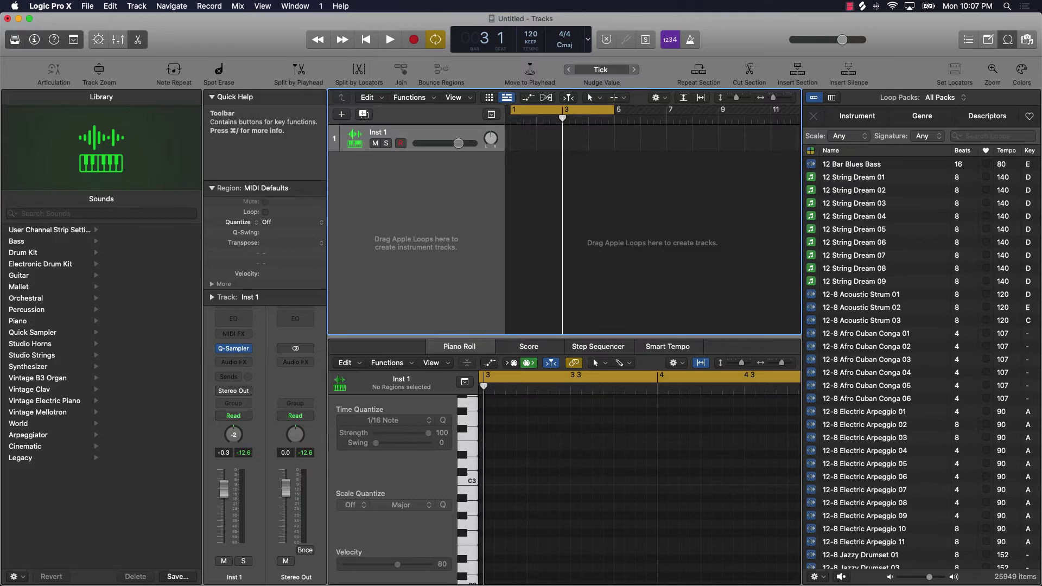
left_click(629, 122)
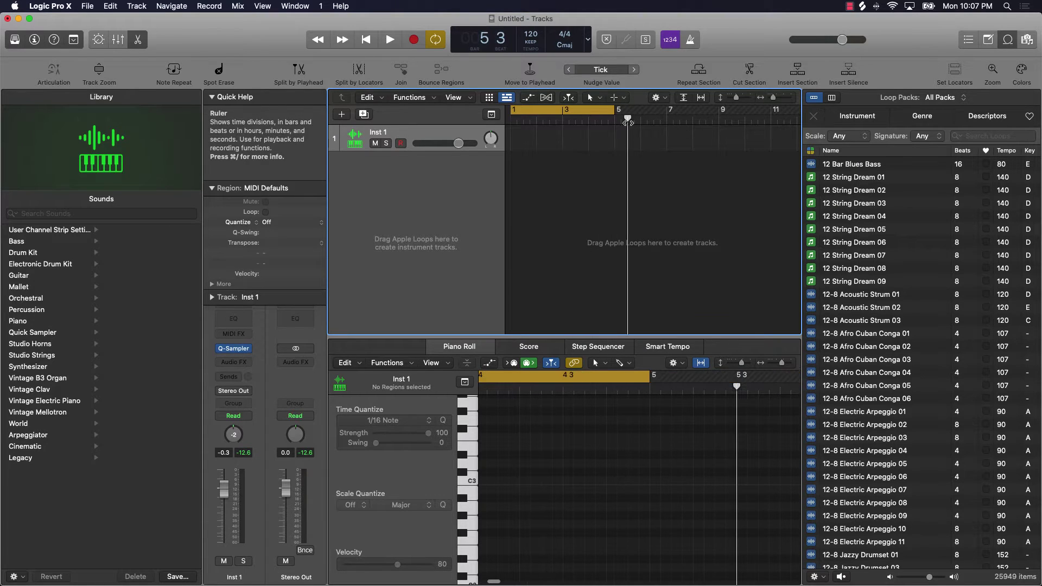
left_click_drag(630, 122, 562, 123)
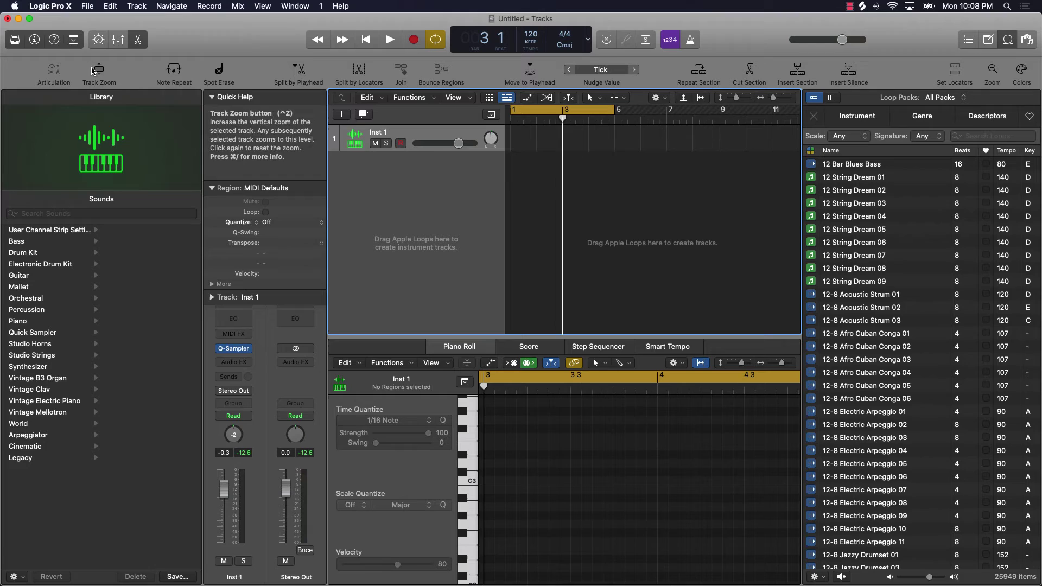
Hide the editing toolbar, view Smart Controls, then open the Mixer with Inst 1, Stereo Out and Master.
left_click(74, 40)
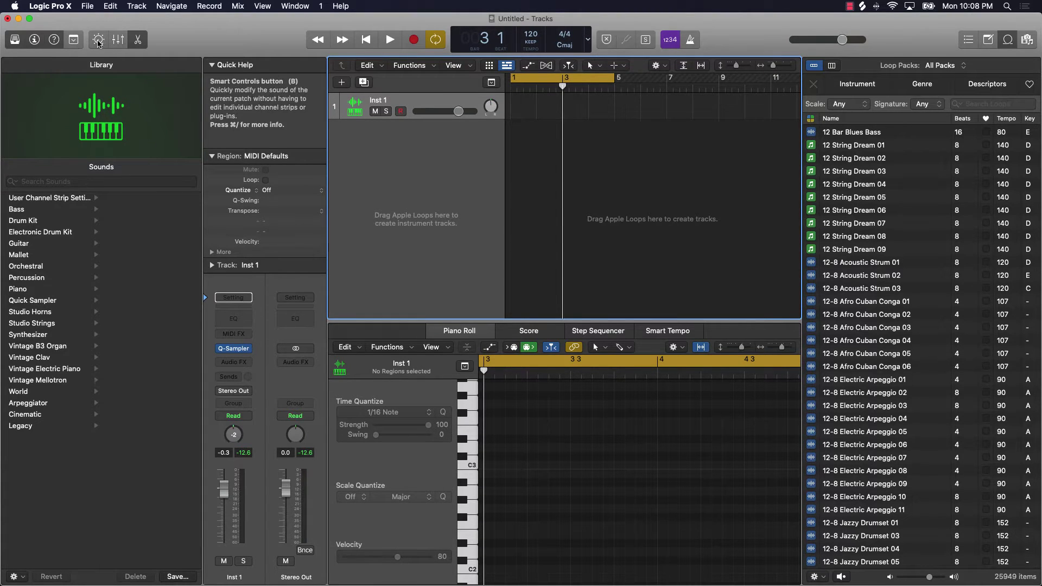
left_click(98, 40)
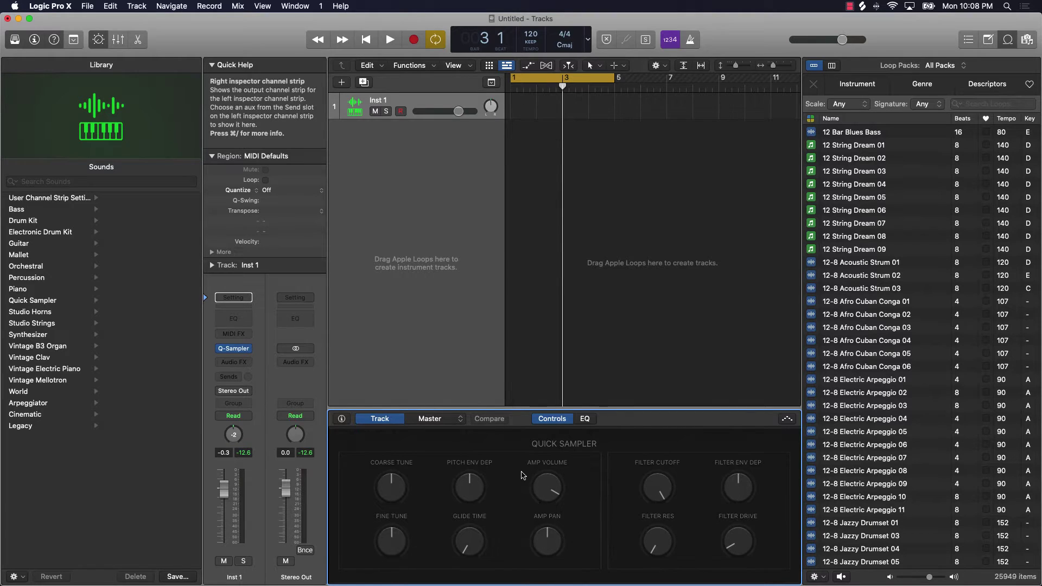
left_click(117, 41)
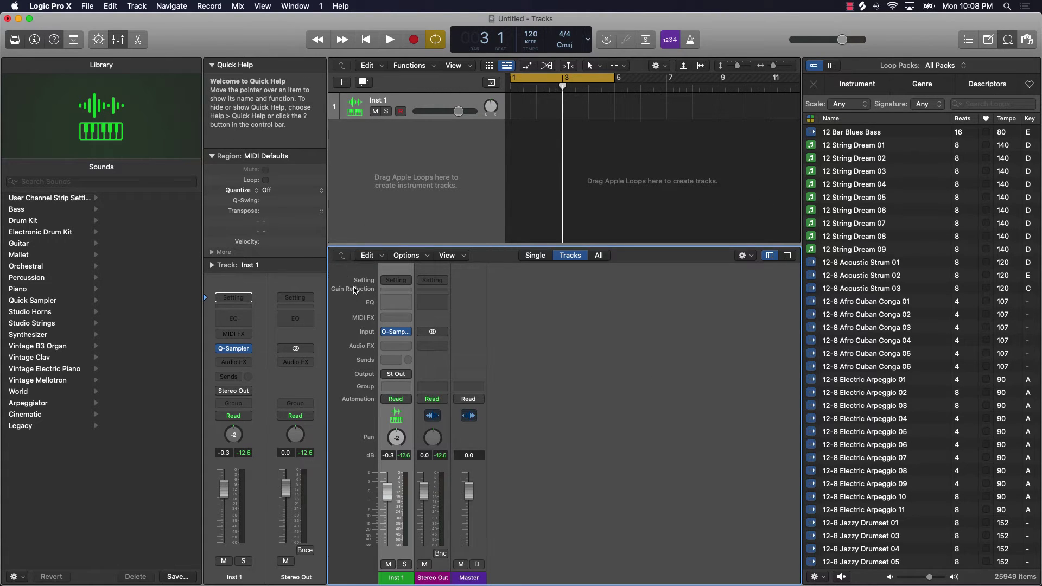
Reopen the editors on the Piano Roll, then switch to the Score editor.
left_click(139, 40)
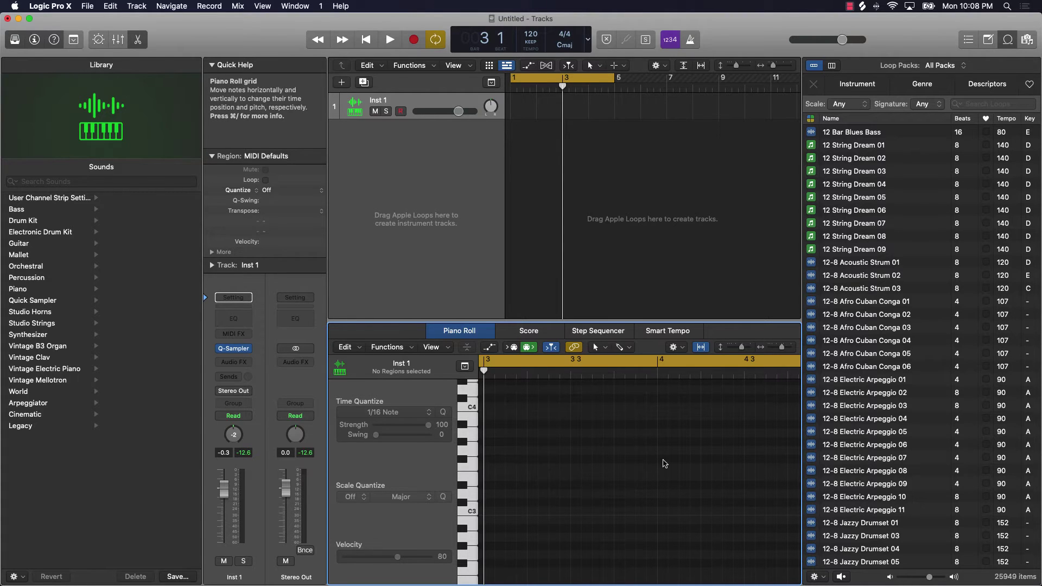
scroll(586, 416, "right", 1)
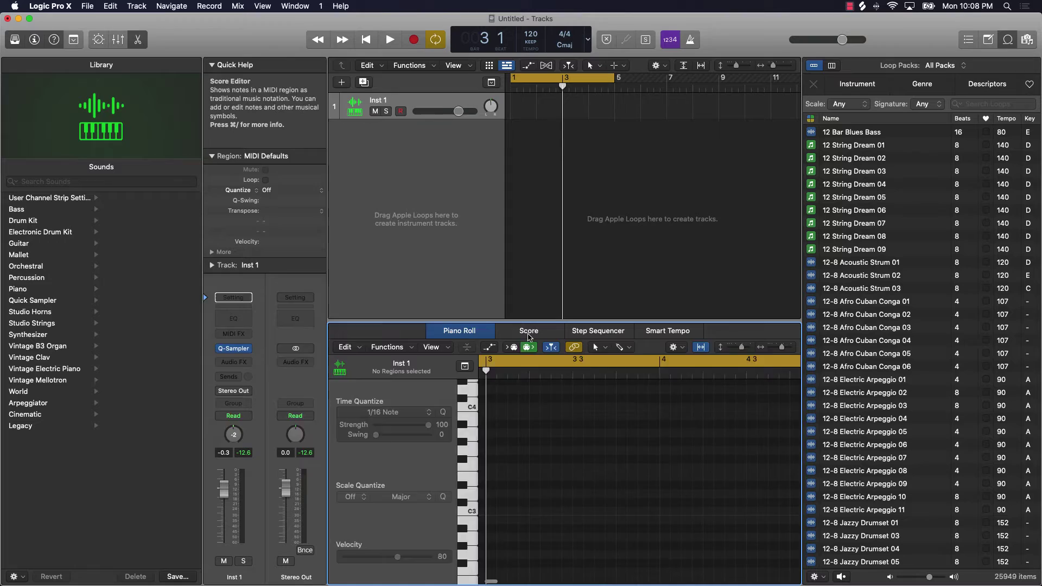
left_click(529, 333)
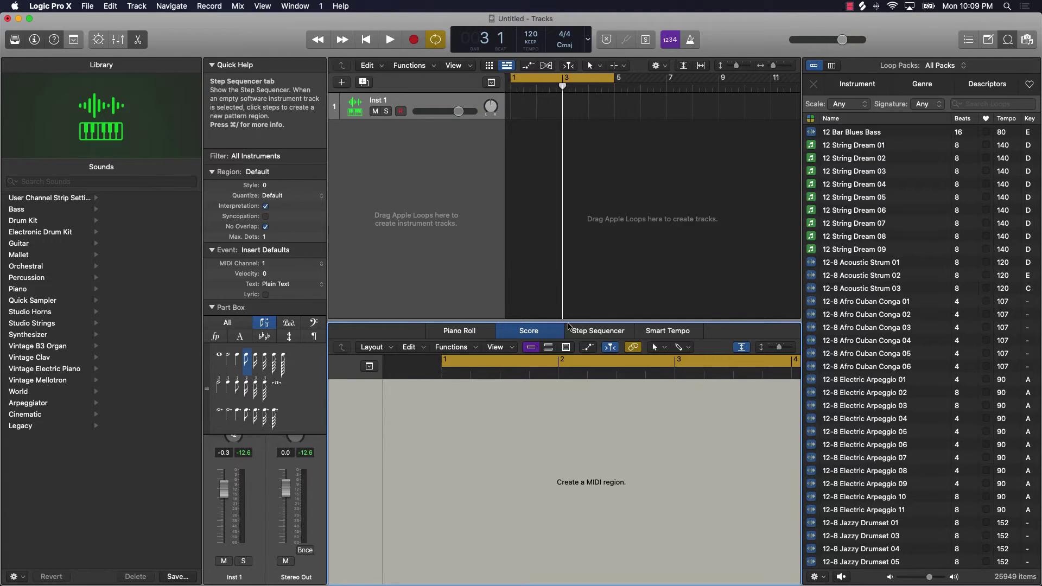
Switch the editor area to the Step Sequencer, showing an empty 16-step grid from C3 to C2.
left_click(589, 332)
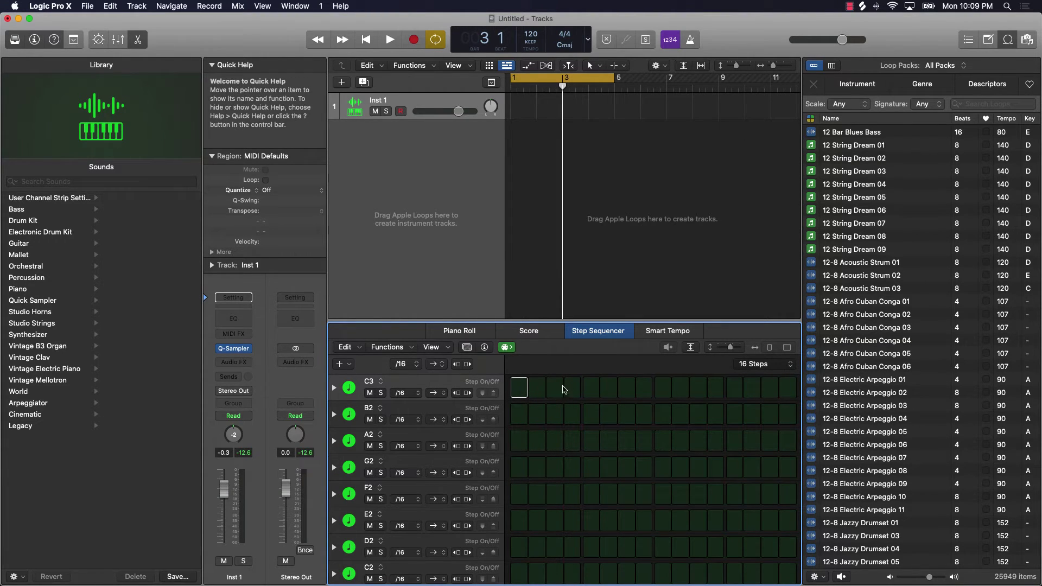
Set the pattern length to 64 steps and move the Inst 1 region to start at bar 1.
left_click(765, 364)
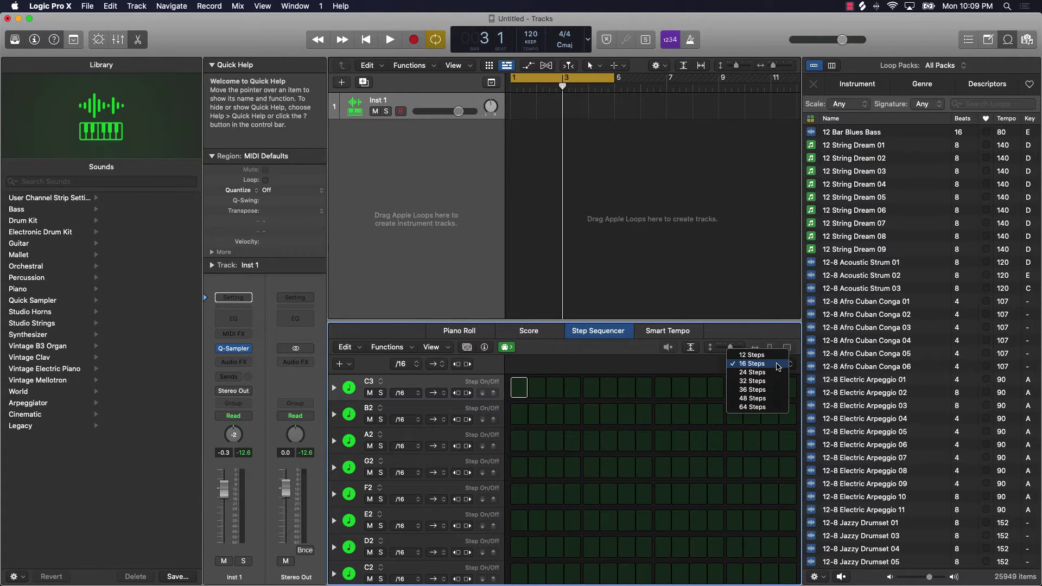
left_click(770, 408)
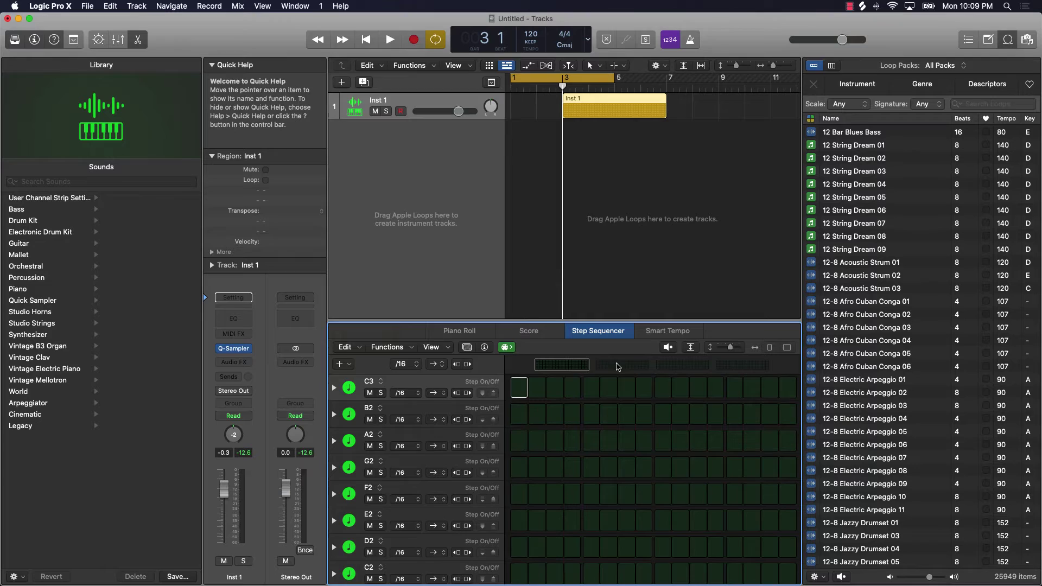
left_click_drag(586, 103, 534, 100)
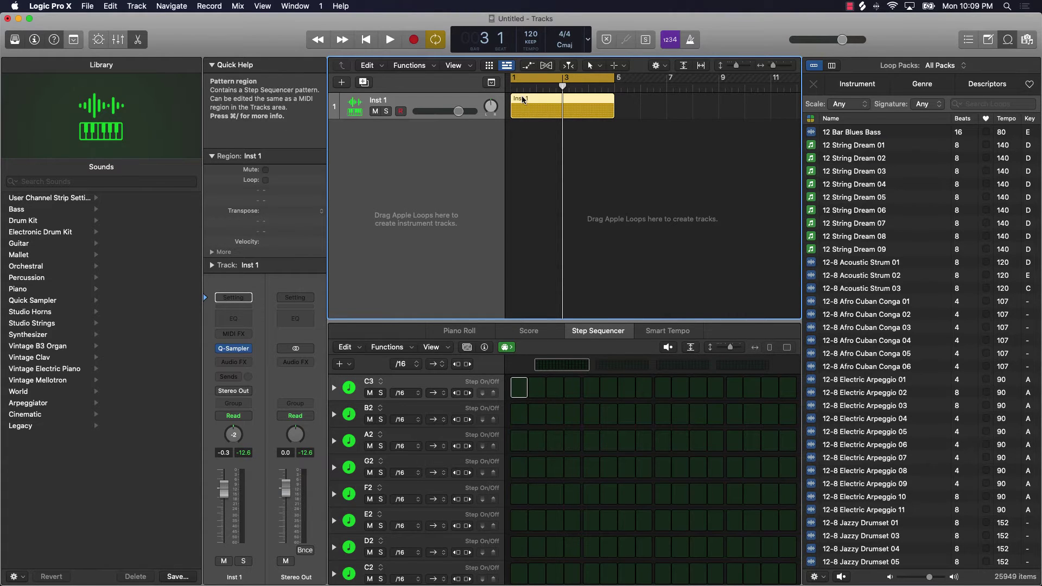
left_click(671, 335)
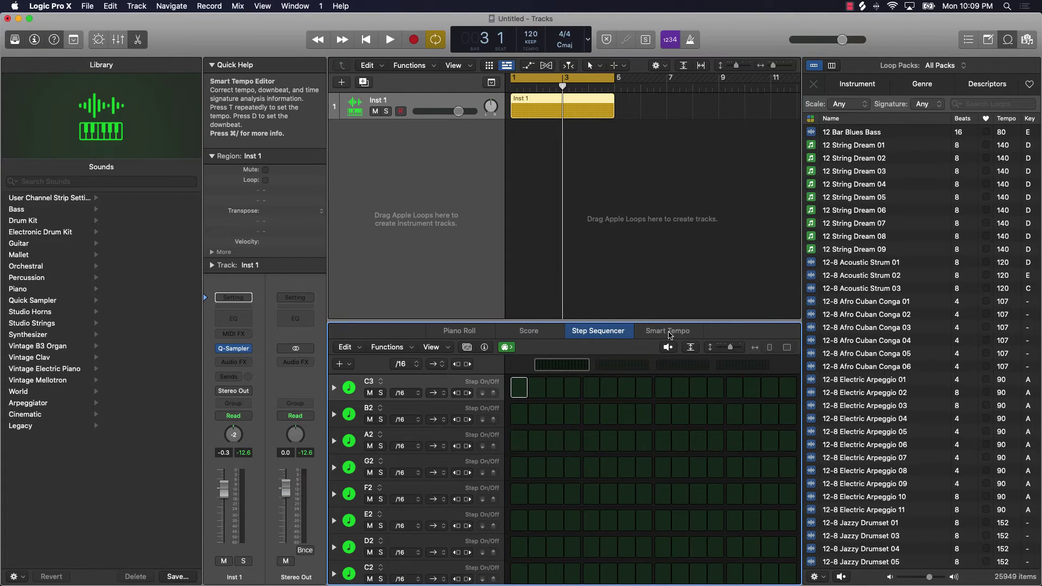
Hide the Loop Browser, page through all pattern steps and back, then deselect the region.
left_click(1009, 41)
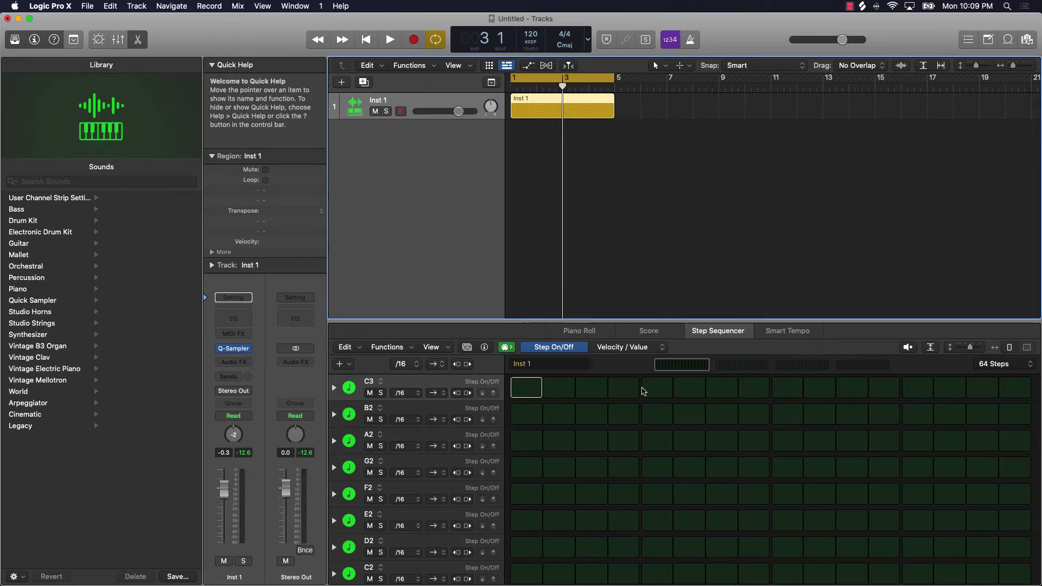
left_click(736, 372)
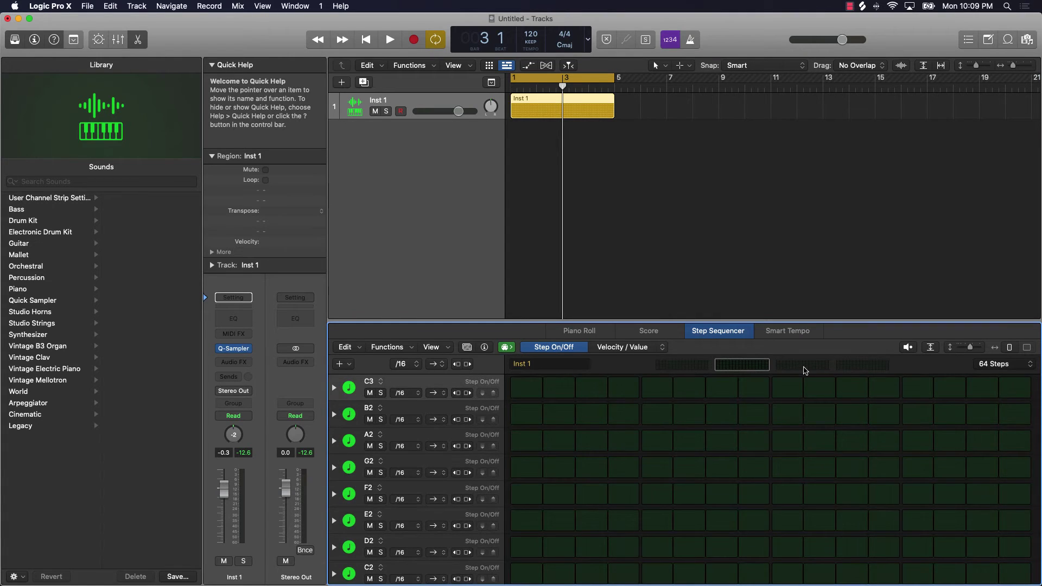
left_click(806, 371)
left_click(839, 371)
left_click(808, 369)
left_click(738, 369)
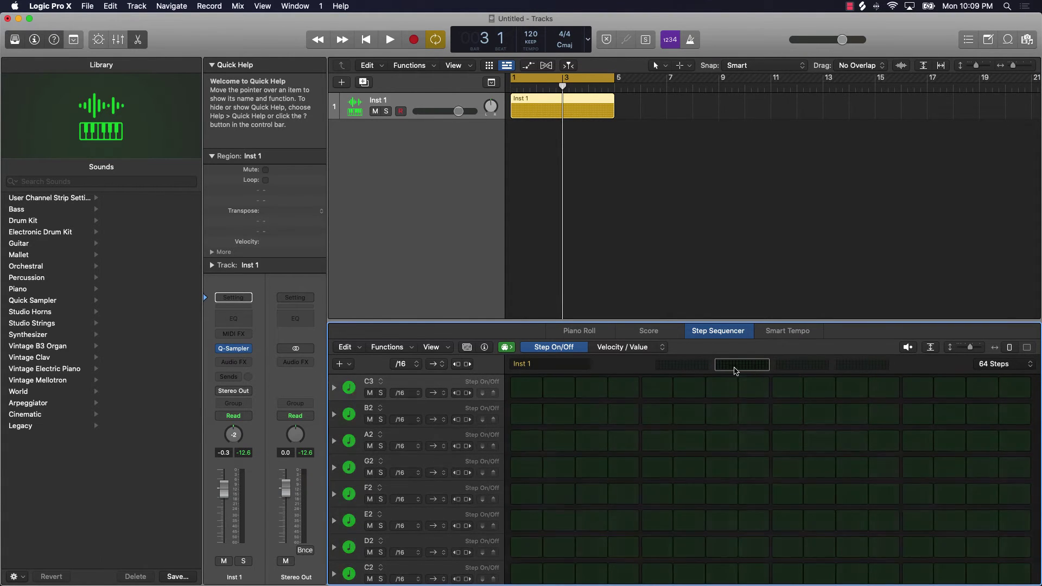
left_click(665, 370)
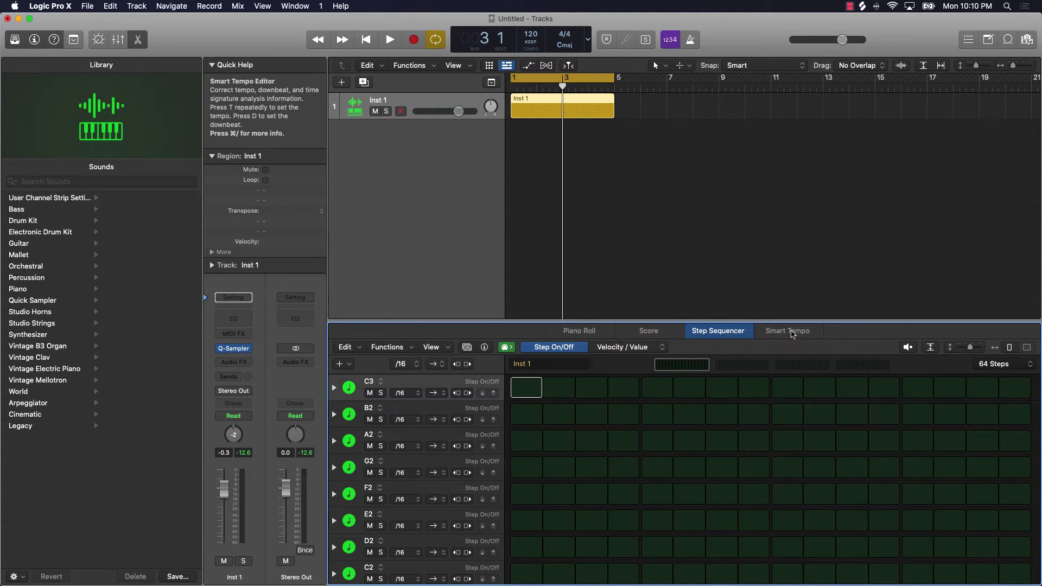
left_click(614, 271)
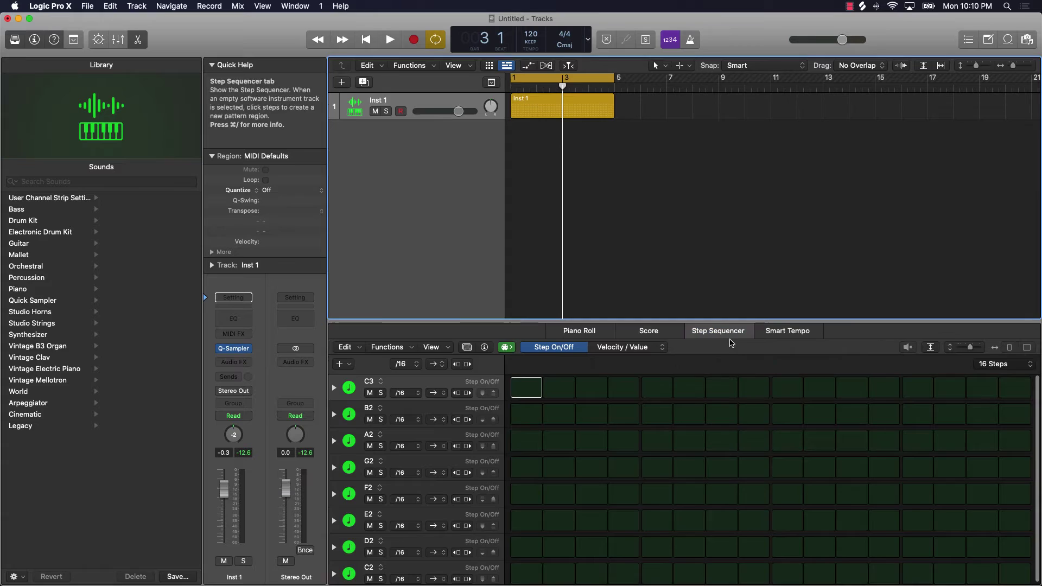
Switch the editor to Smart Tempo, step the playhead forward and back, then return to the start.
left_click(788, 331)
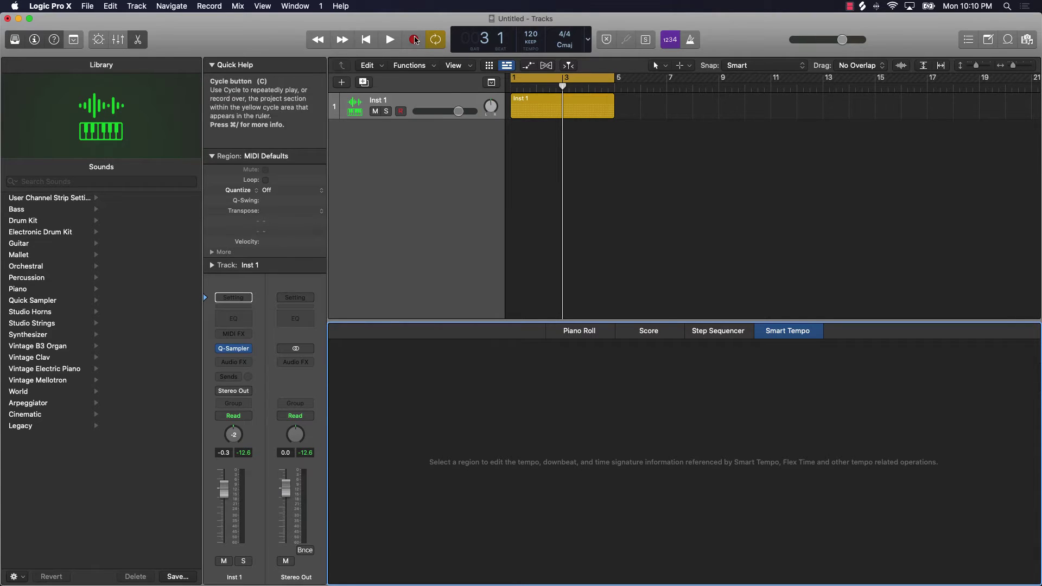
left_click(342, 39)
left_click(342, 39)
left_click(342, 40)
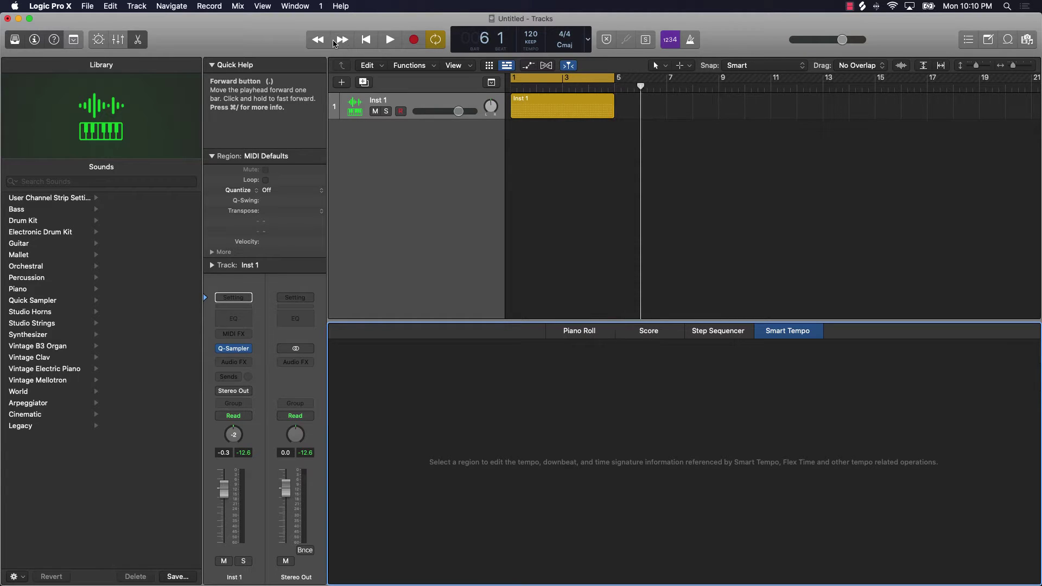
key("comma")
key("comma")
key("comma")
key("comma")
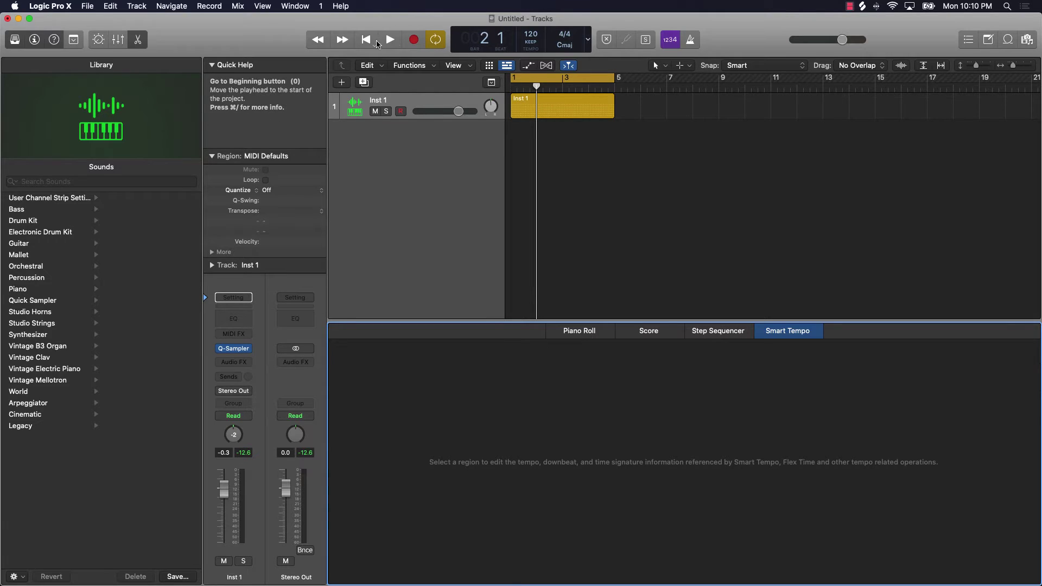
left_click(364, 40)
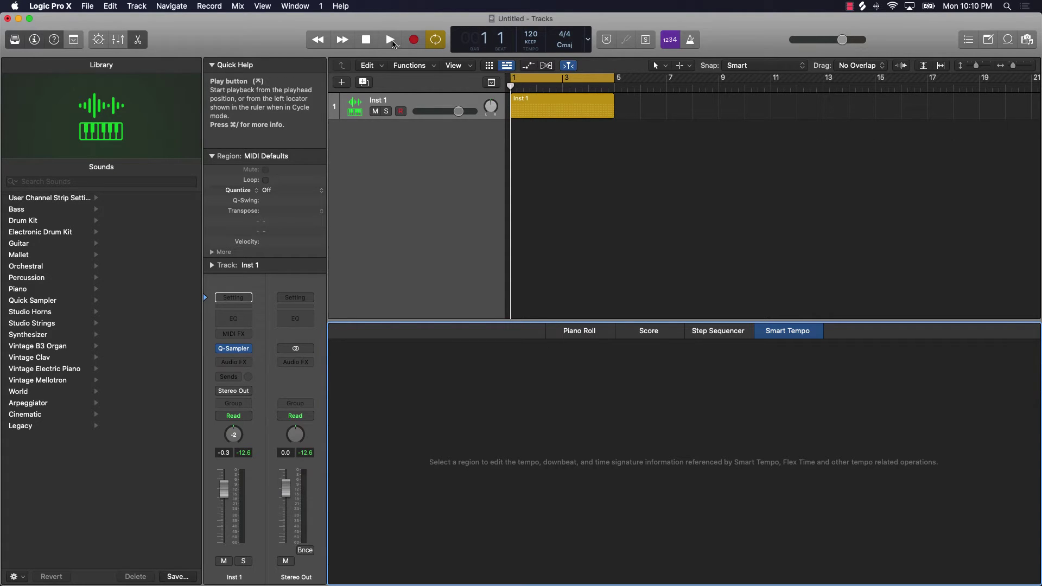
Toggle cycle mode off and on twice, leaving it on.
left_click(438, 42)
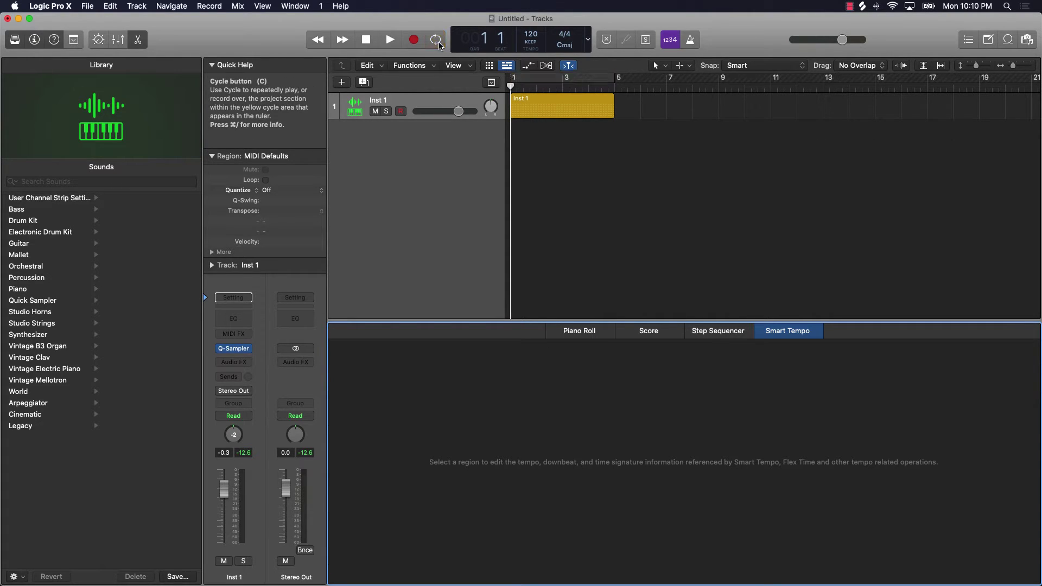
left_click(437, 42)
left_click(437, 41)
left_click(438, 42)
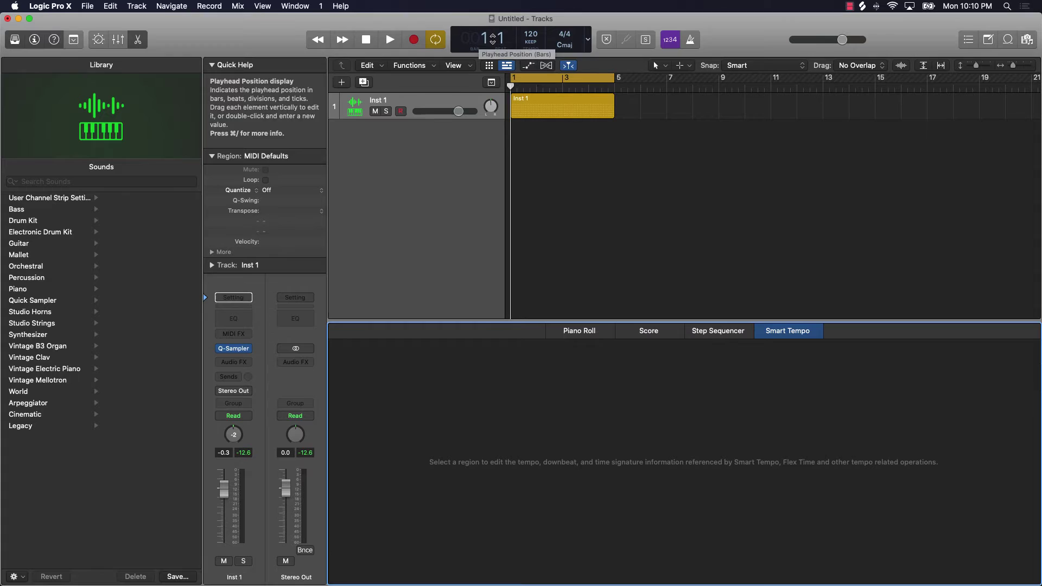
Set the LCD display to Beats & Time and try Replace recording mode on and off.
left_click(588, 39)
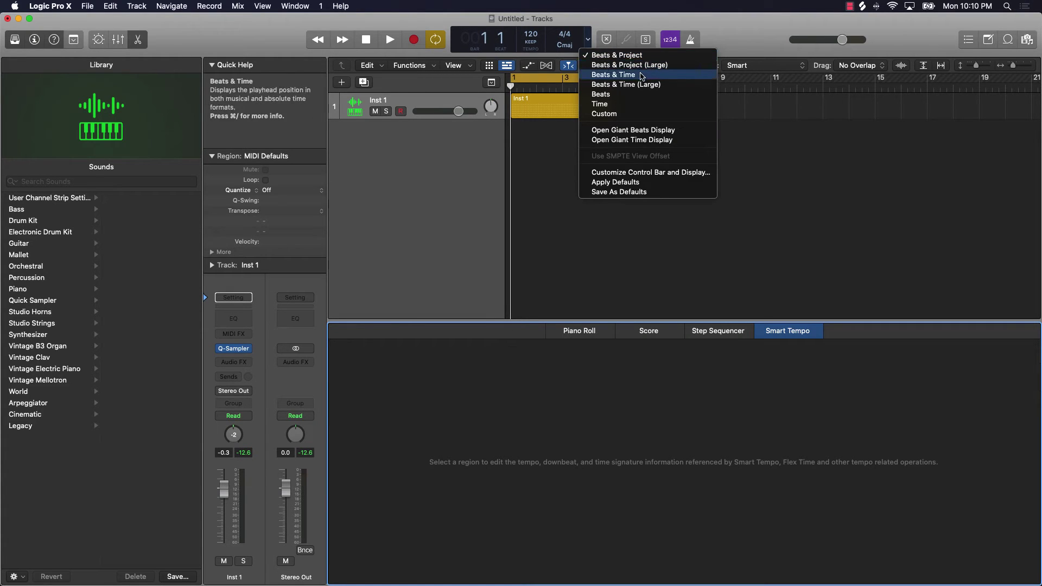
left_click(613, 75)
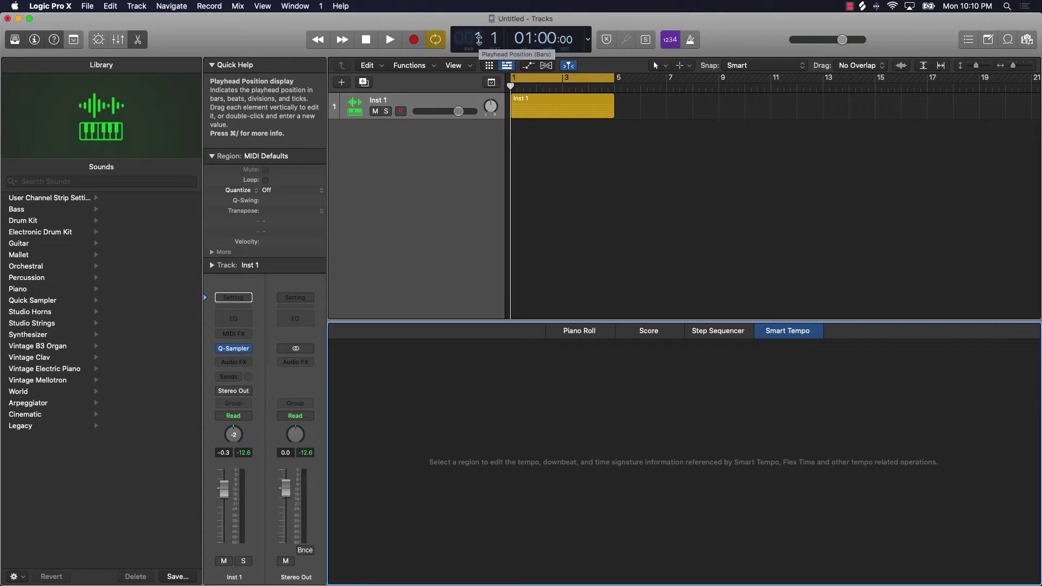
left_click(606, 39)
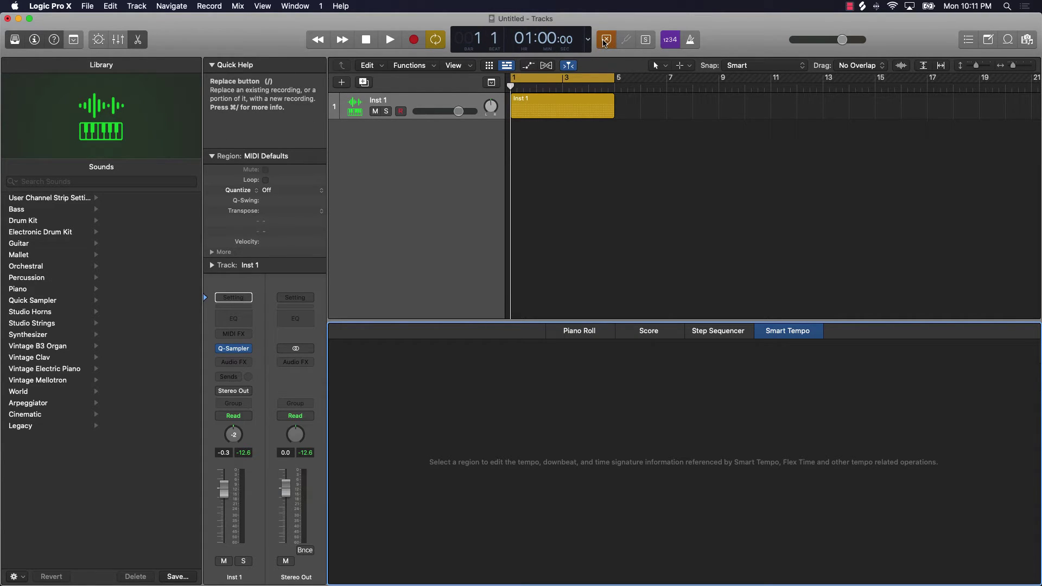
left_click(605, 39)
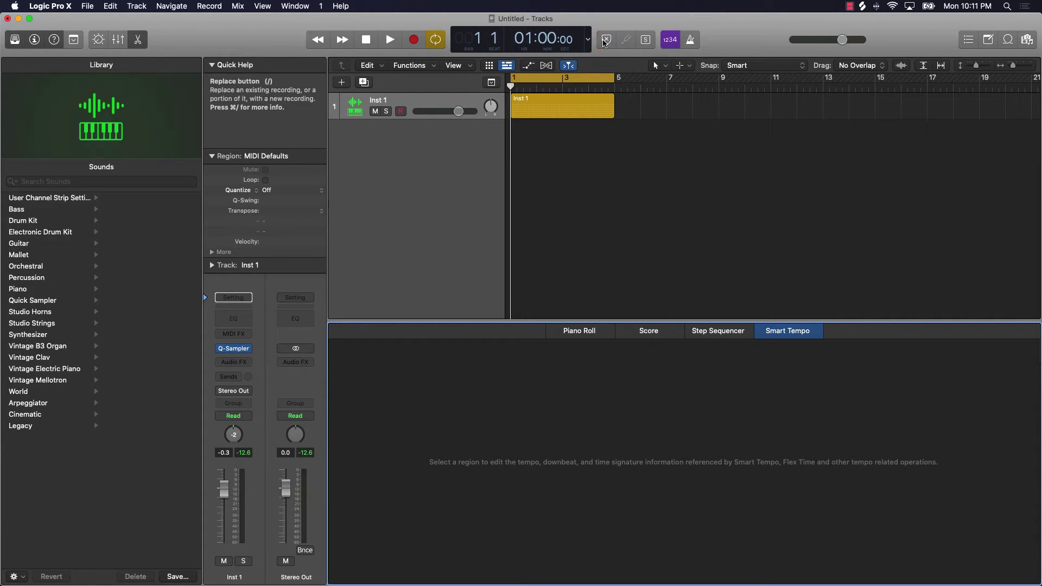
Toggle region Solo on and off twice, leaving it off.
left_click(646, 40)
left_click(645, 40)
left_click(645, 40)
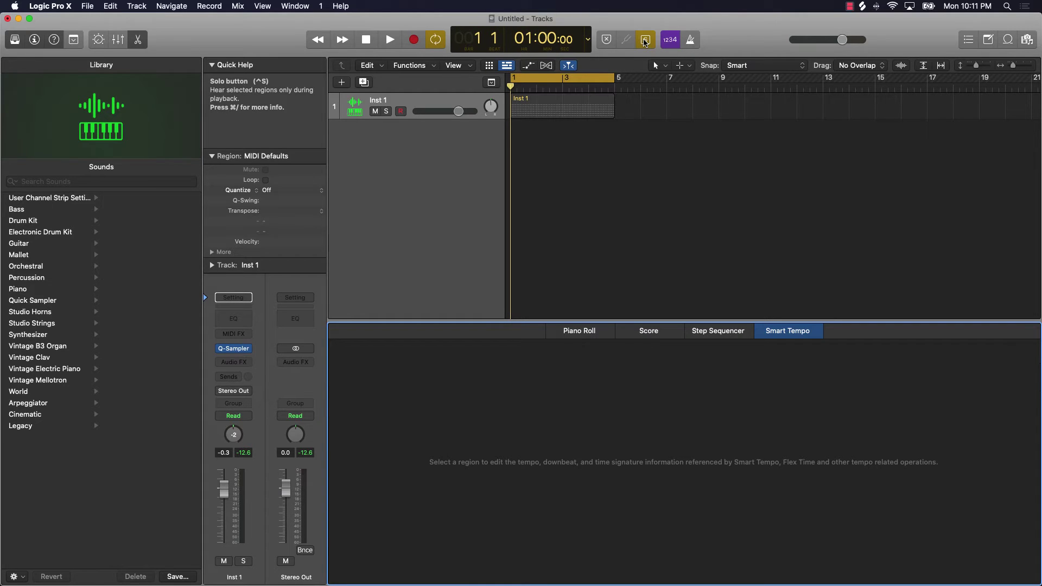
left_click(645, 40)
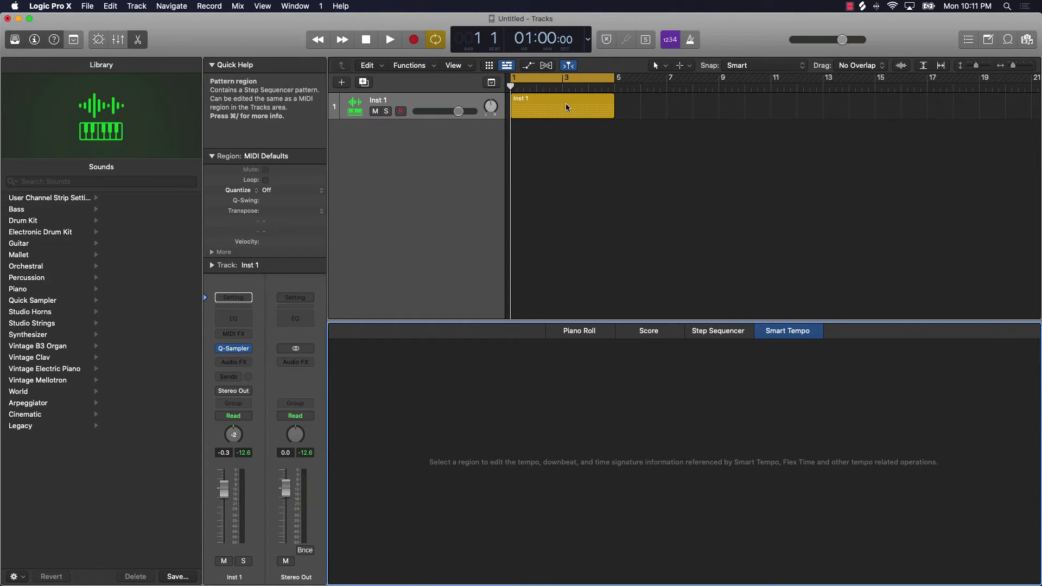
Turn the count-in off and back on, then bring up its length options.
left_click(675, 44)
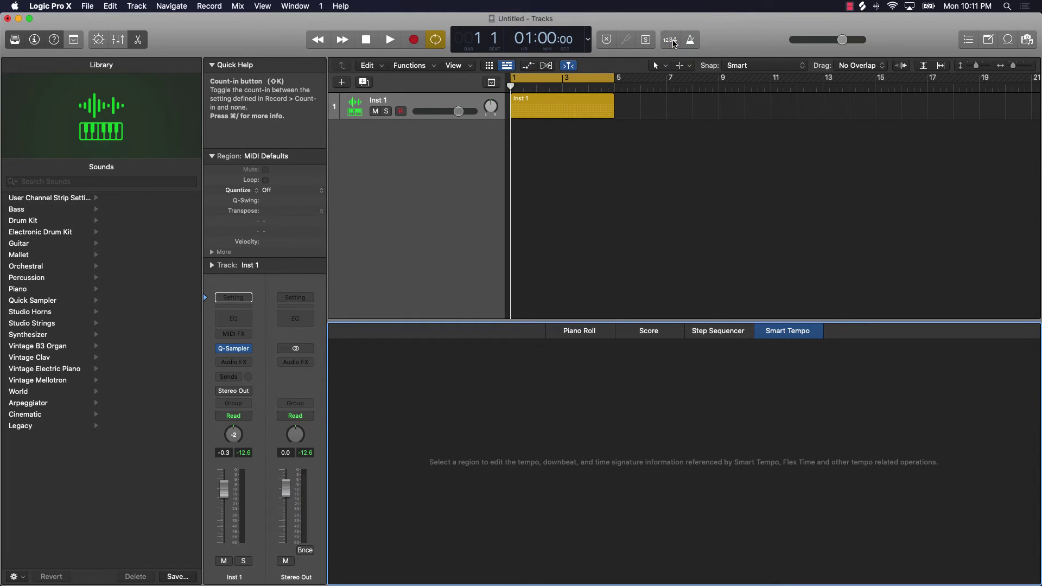
left_click(674, 44)
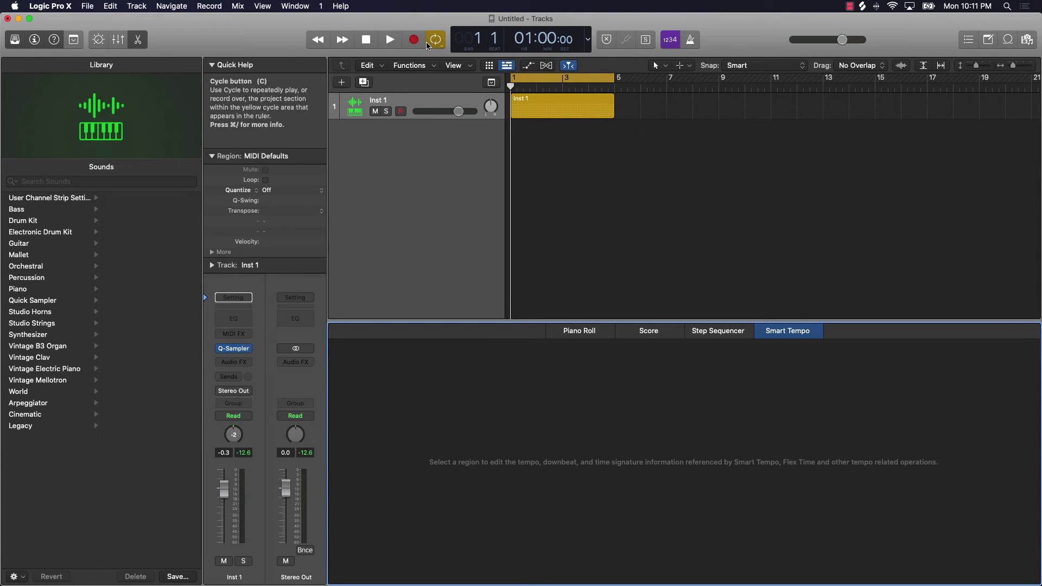
left_click(676, 46)
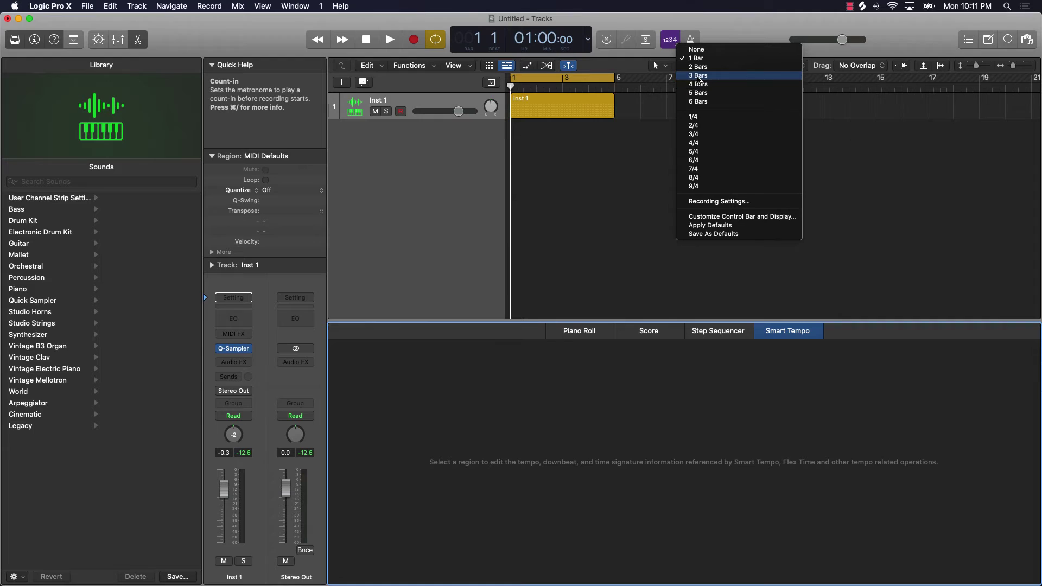
Record a pass with count-in, stop with Space, then set the count-in to 2 Bars.
left_click(455, 36)
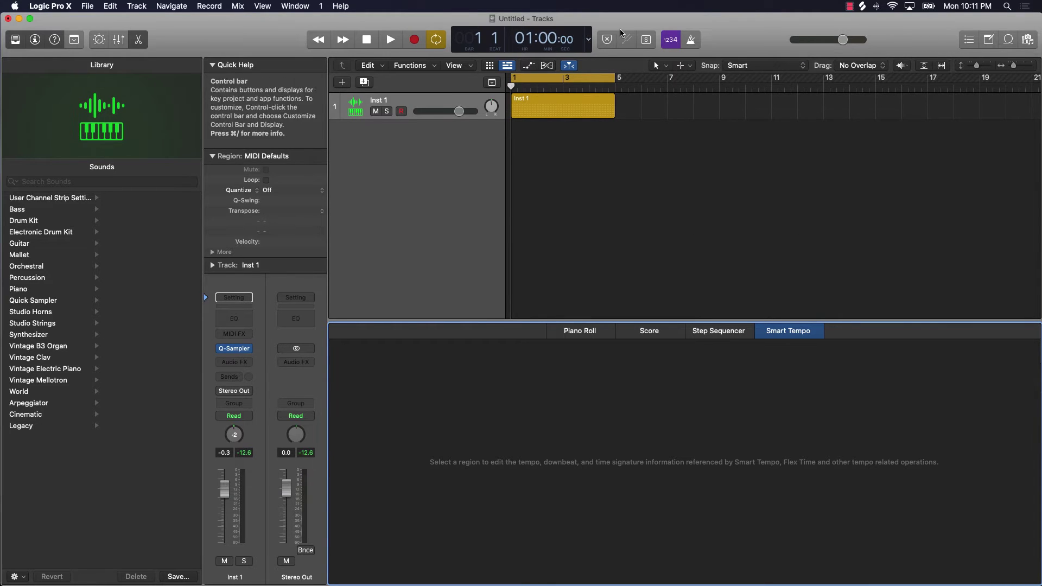
left_click(407, 42)
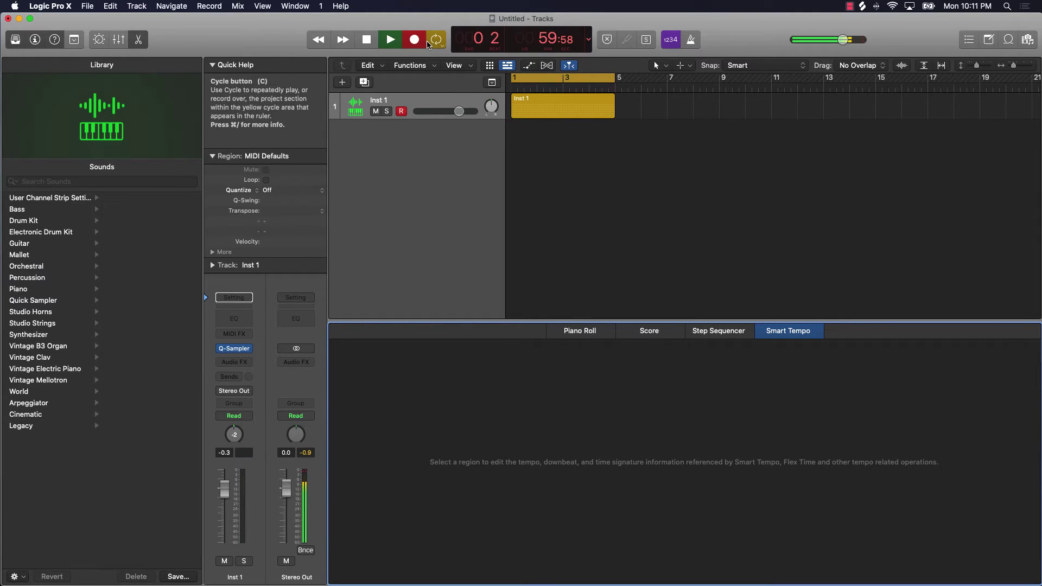
left_click(408, 42)
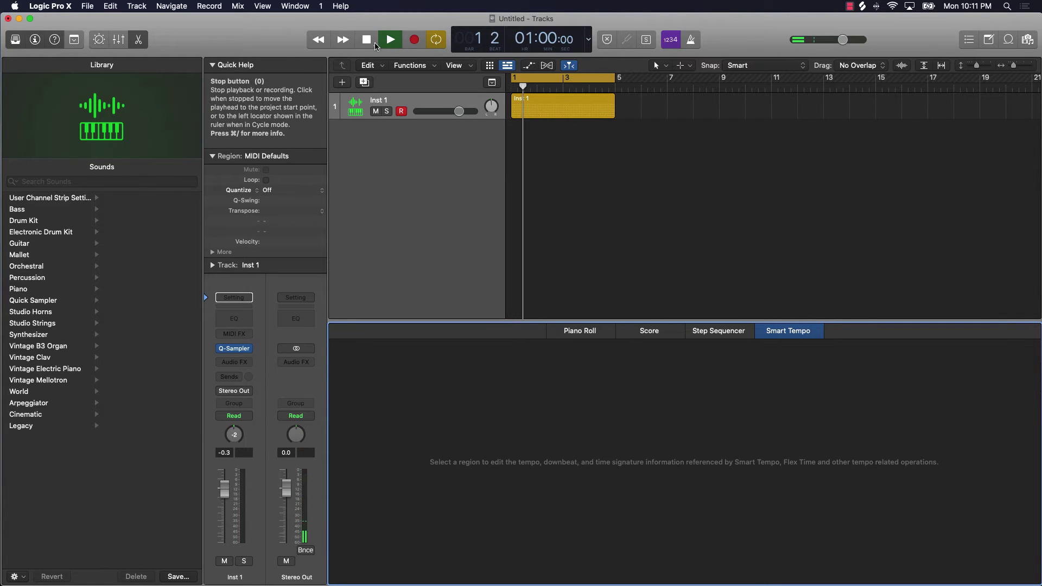
key("space")
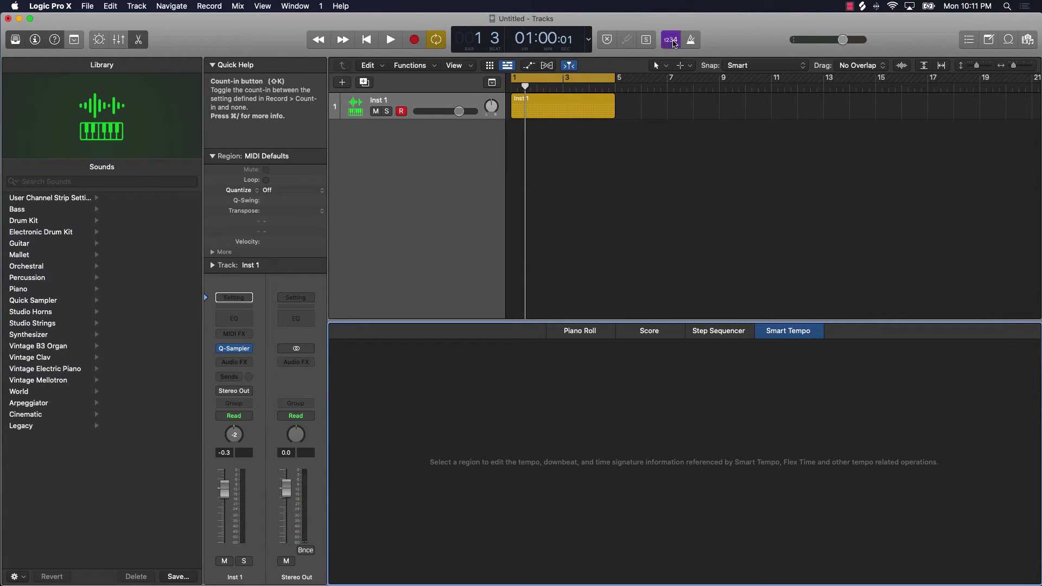
right_click(677, 46)
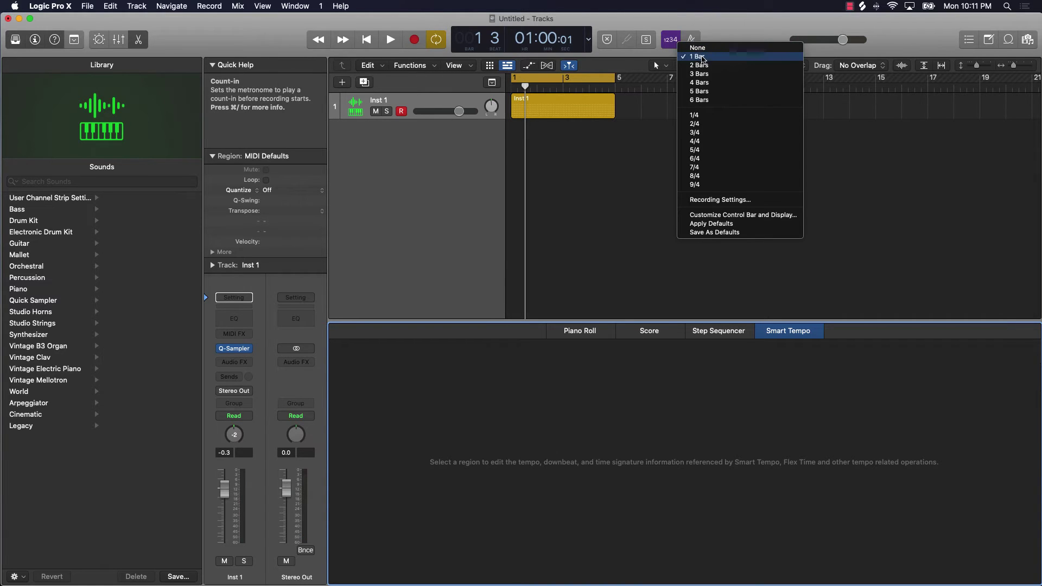
left_click(707, 68)
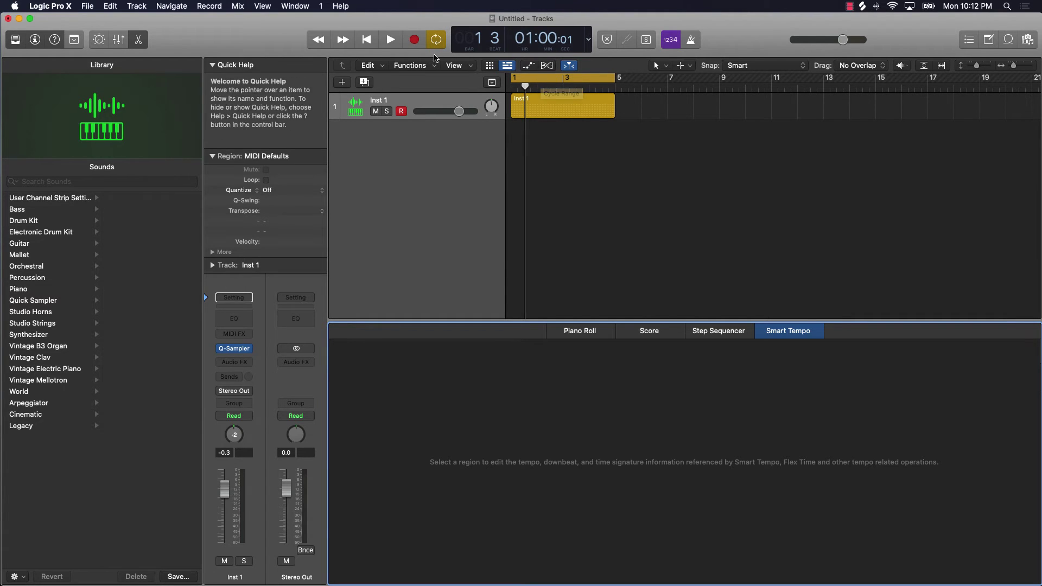
From the project start, record a short take with the 2-bar count-in, then stop.
left_click(367, 40)
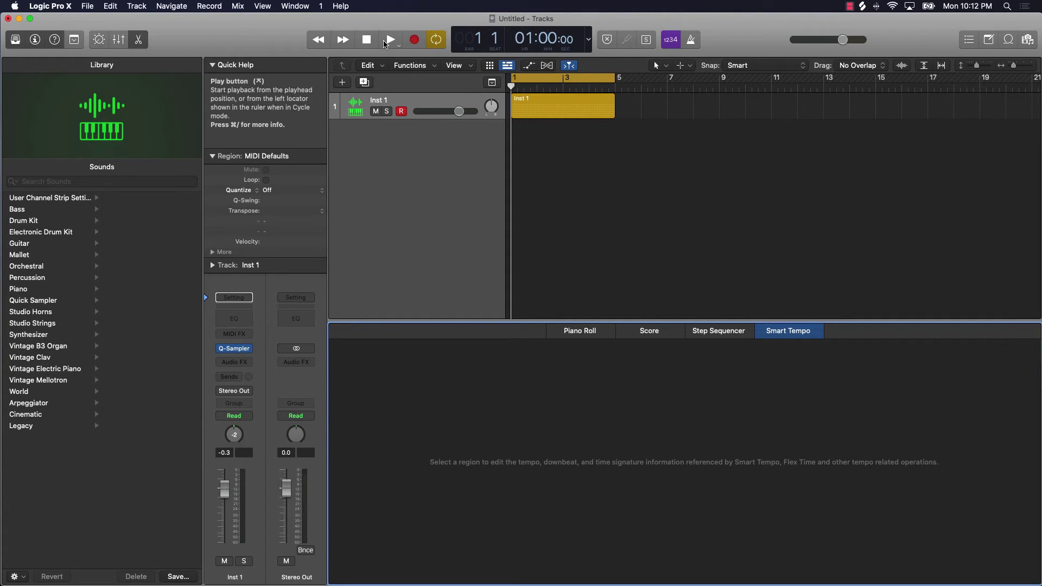
left_click(413, 39)
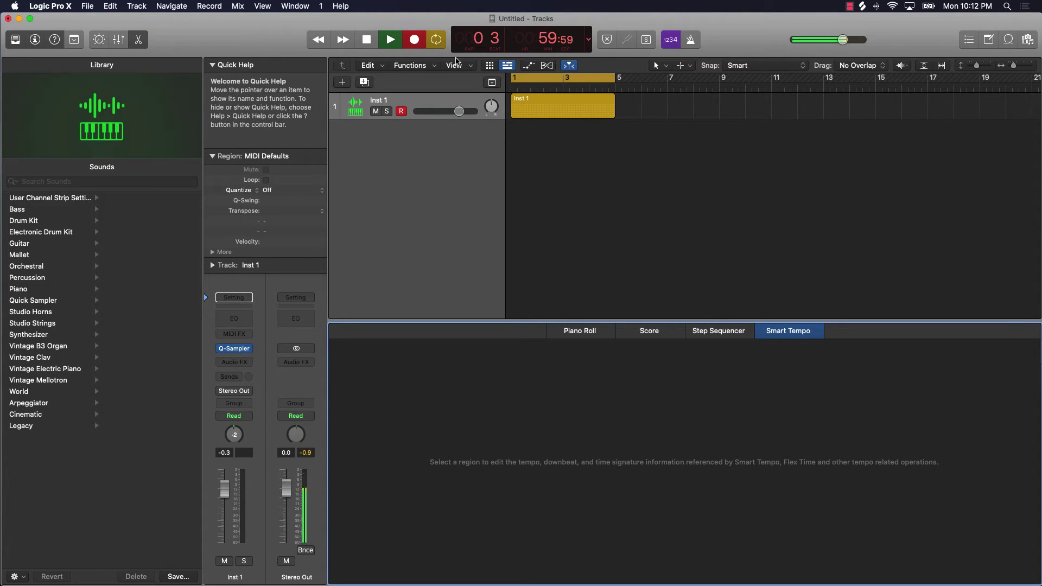
left_click(367, 40)
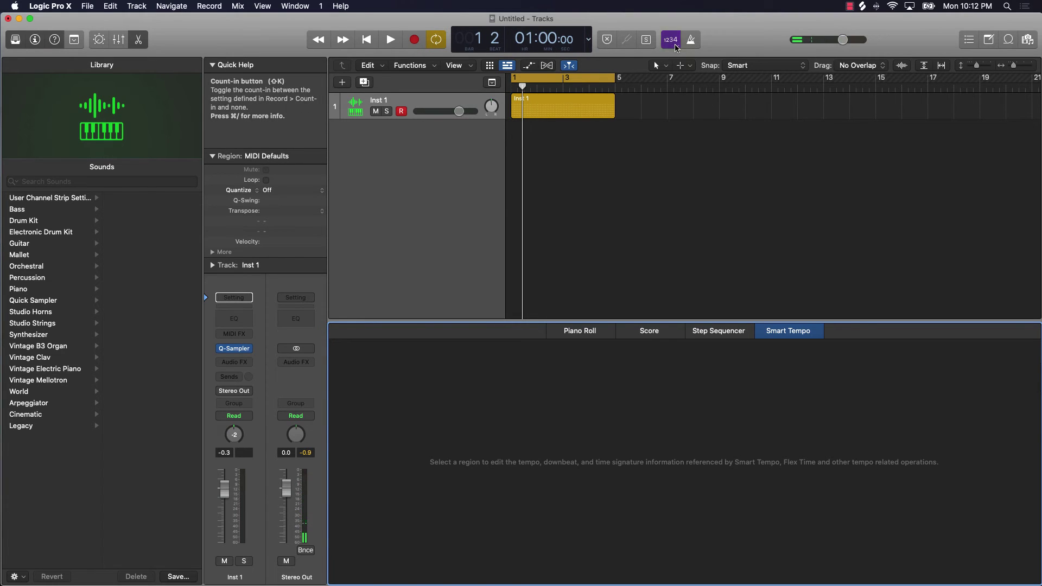
Turn off the count-in (left at 2 Bars) and record again from the start without it.
right_click(677, 48)
left_click(691, 66)
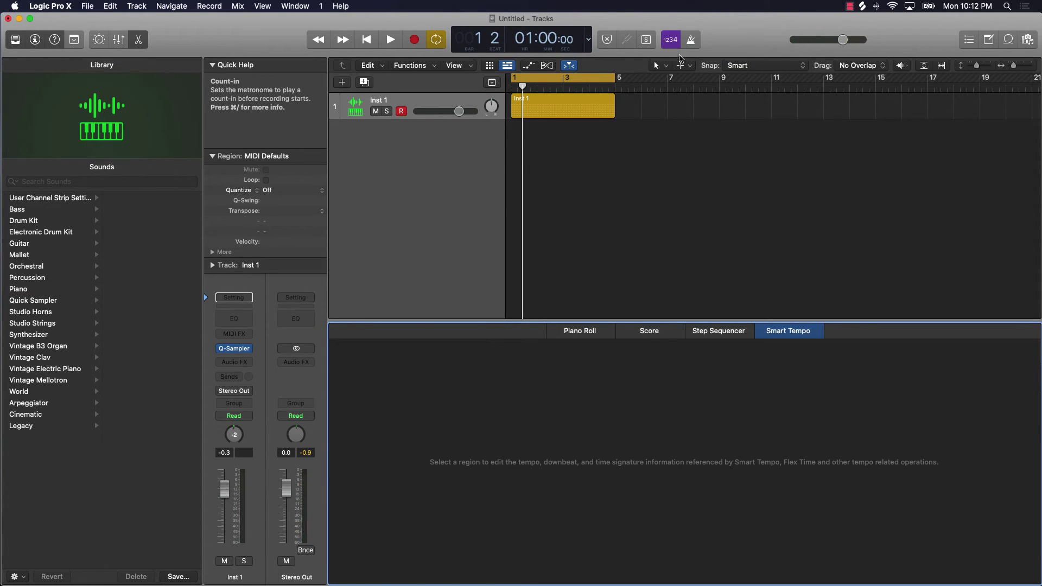
left_click(674, 45)
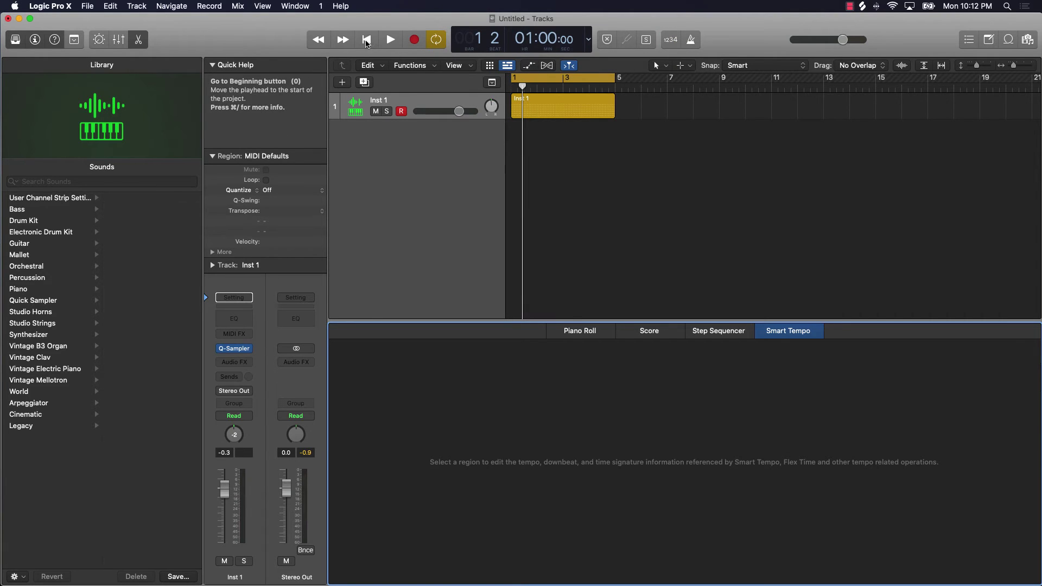
left_click(367, 40)
left_click(413, 40)
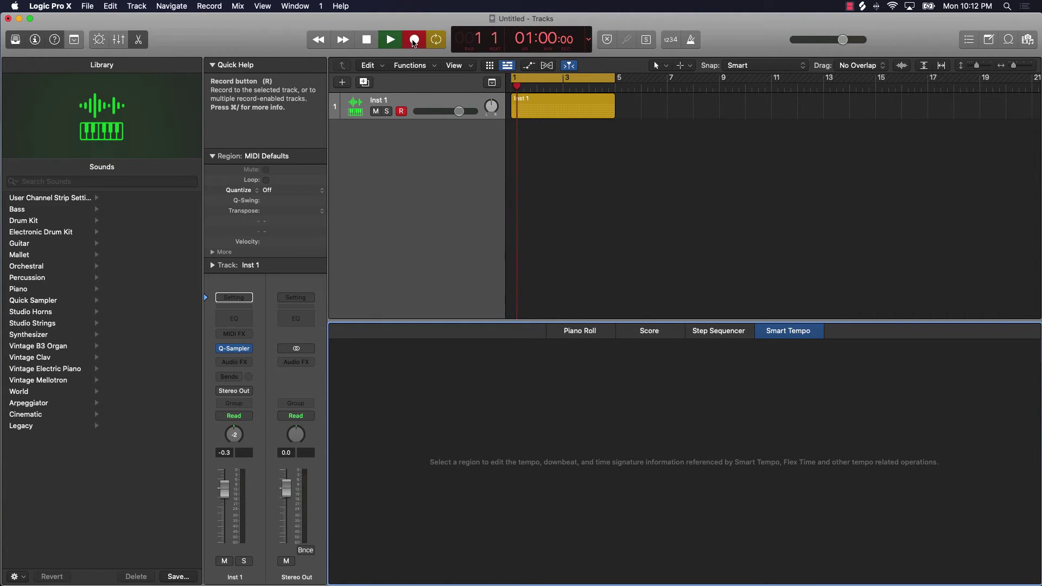
key("space")
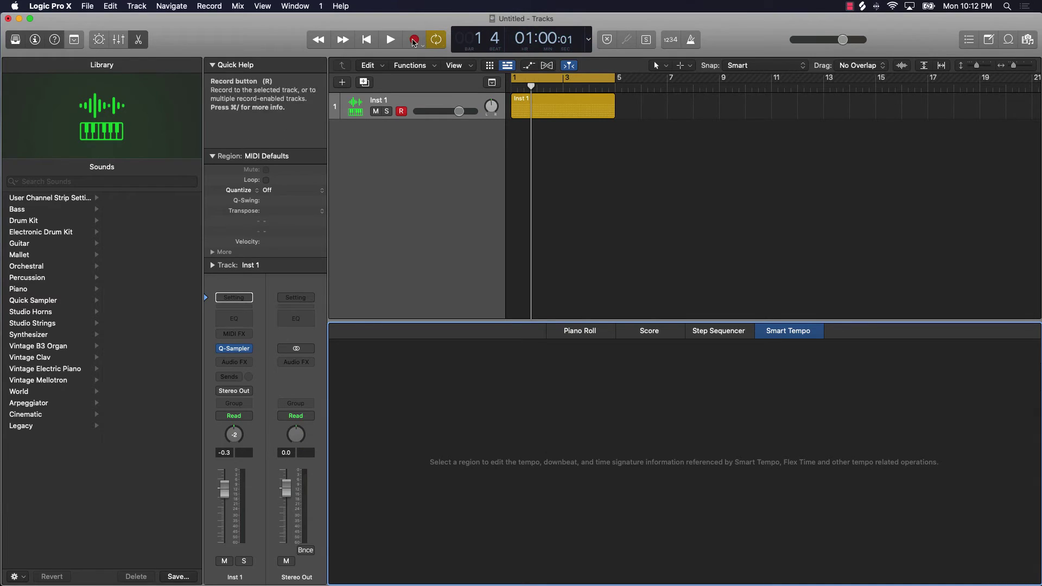
Switch the metronome on and play briefly to hear the click.
left_click(692, 43)
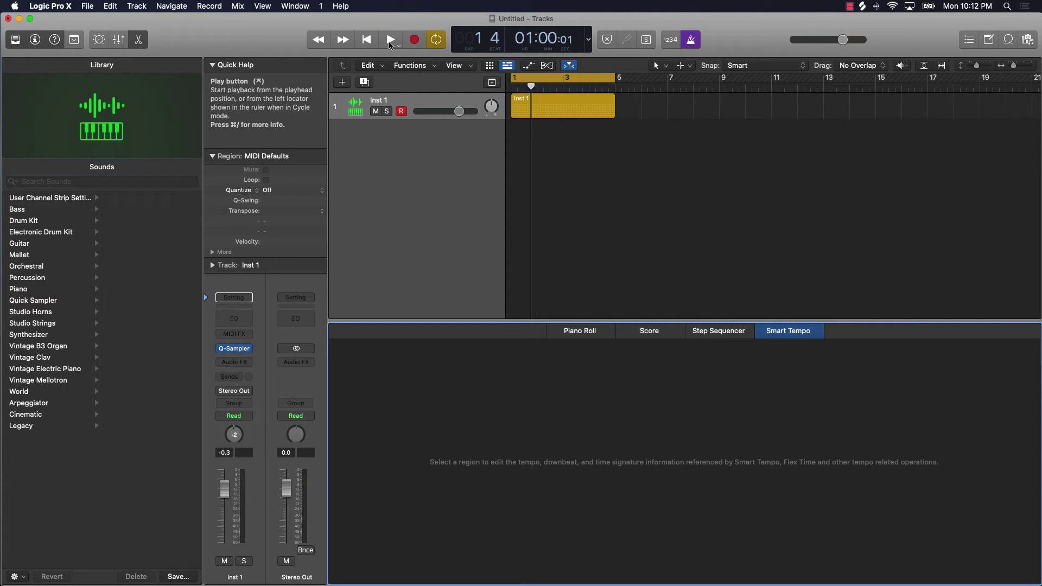
left_click(390, 40)
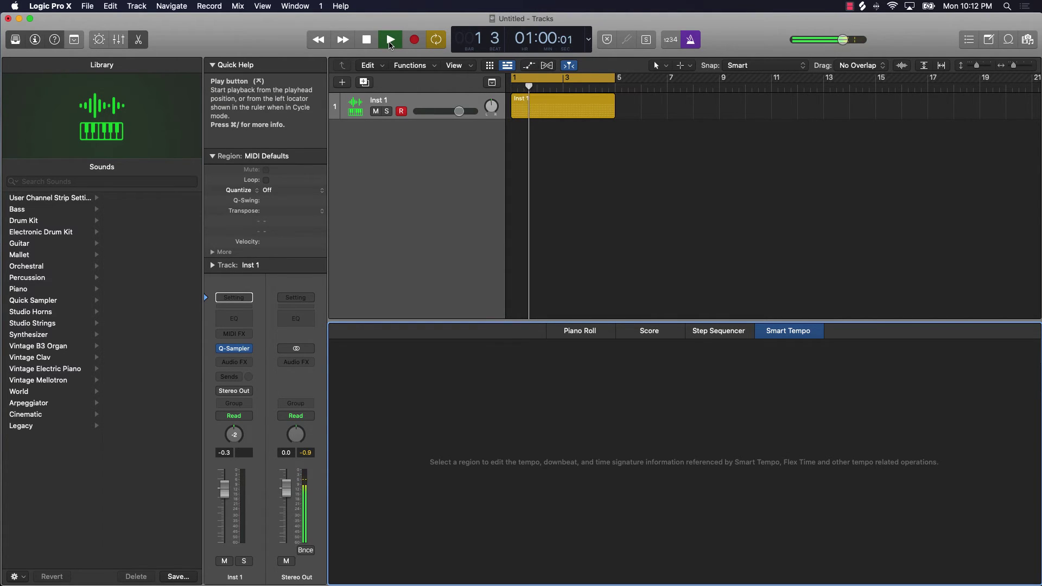
key("space")
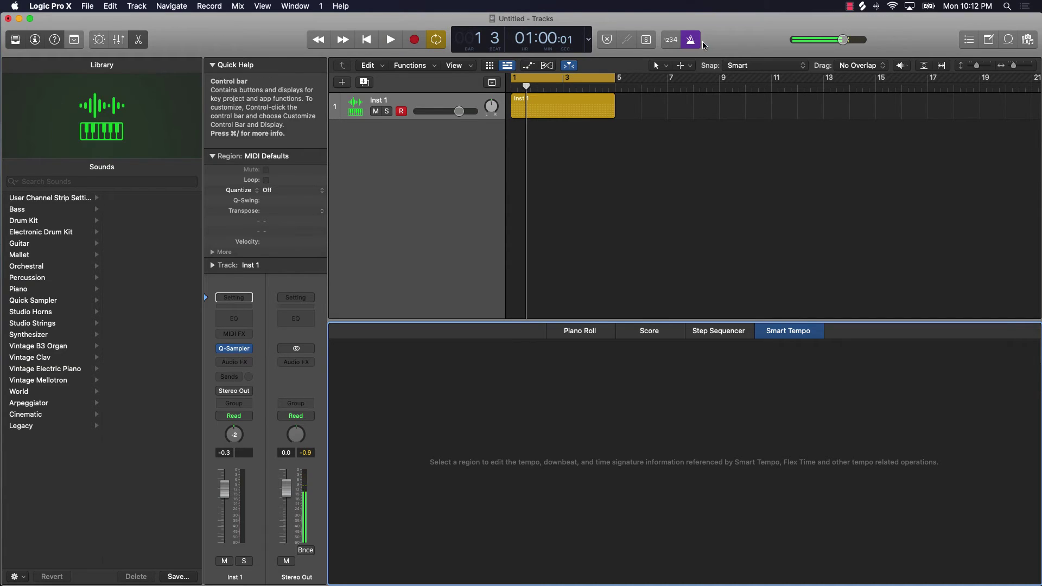
Close the metronome options menu and drag the master volume slider toward -8.6 dB.
right_click(693, 40)
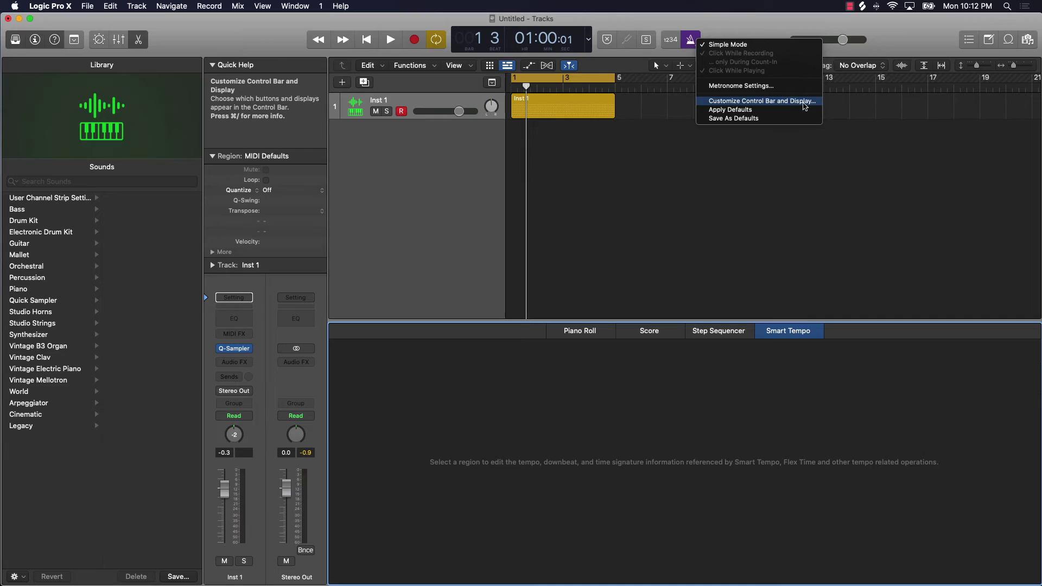
left_click(734, 180)
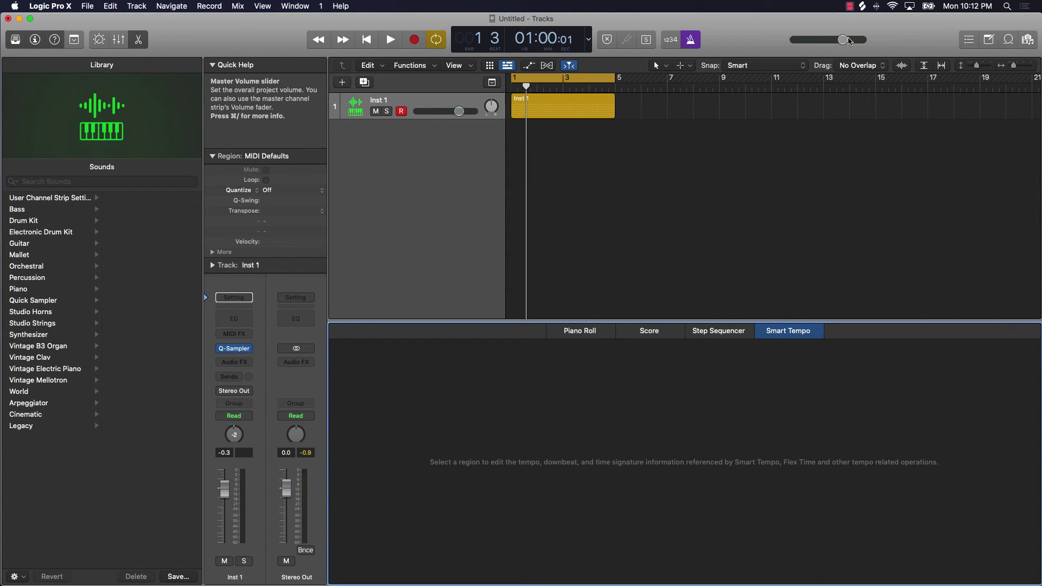
mouse_move(843, 40)
left_mouse_down()
mouse_move(698, 50)
mouse_move(857, 45)
mouse_move(846, 46)
left_mouse_up()
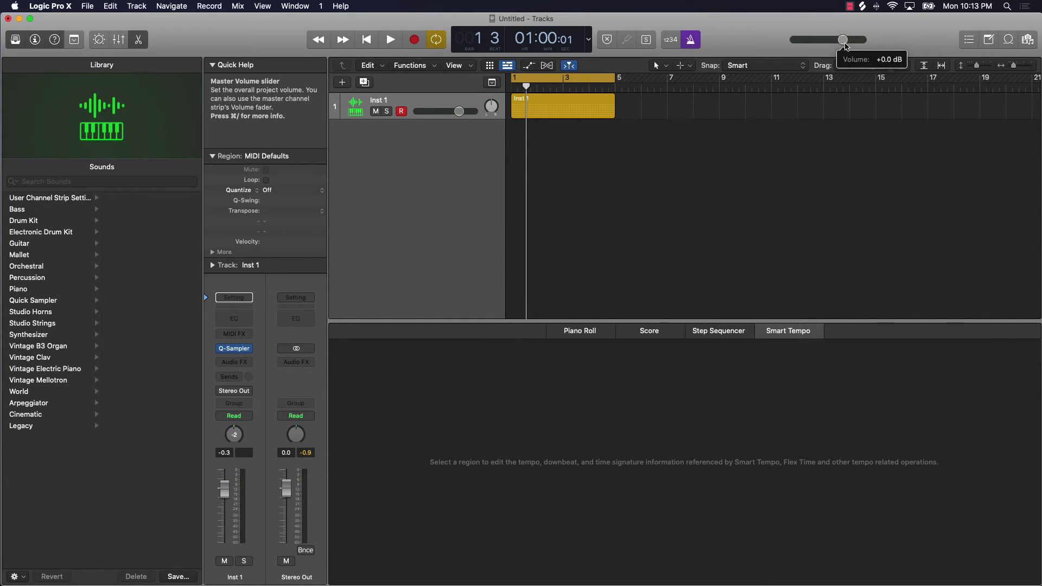
Open the List Editors and browse the Event, Marker and Tempo lists, ending on Signature (4/4, C major).
left_click(969, 40)
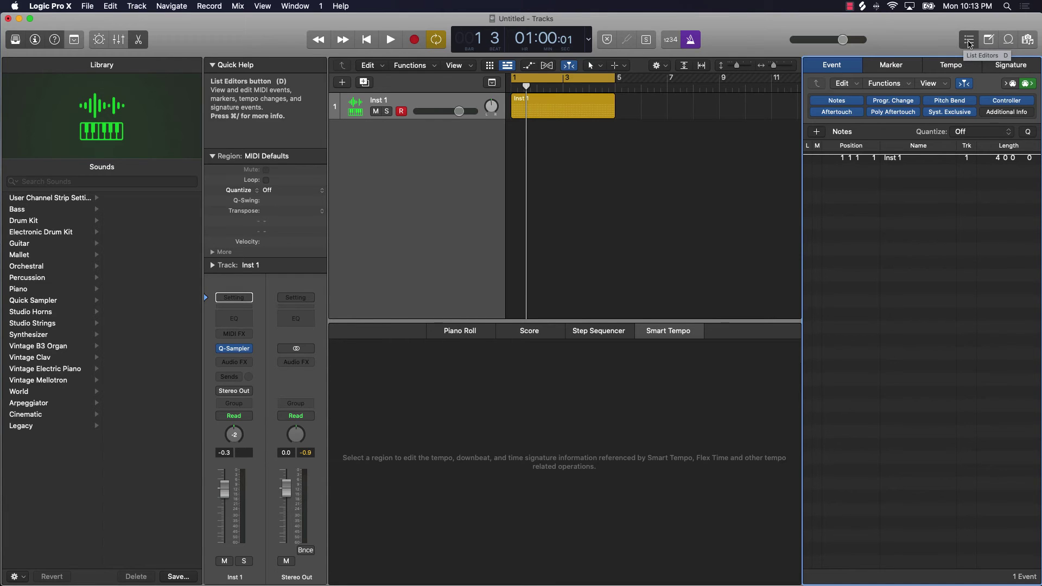
left_click(902, 69)
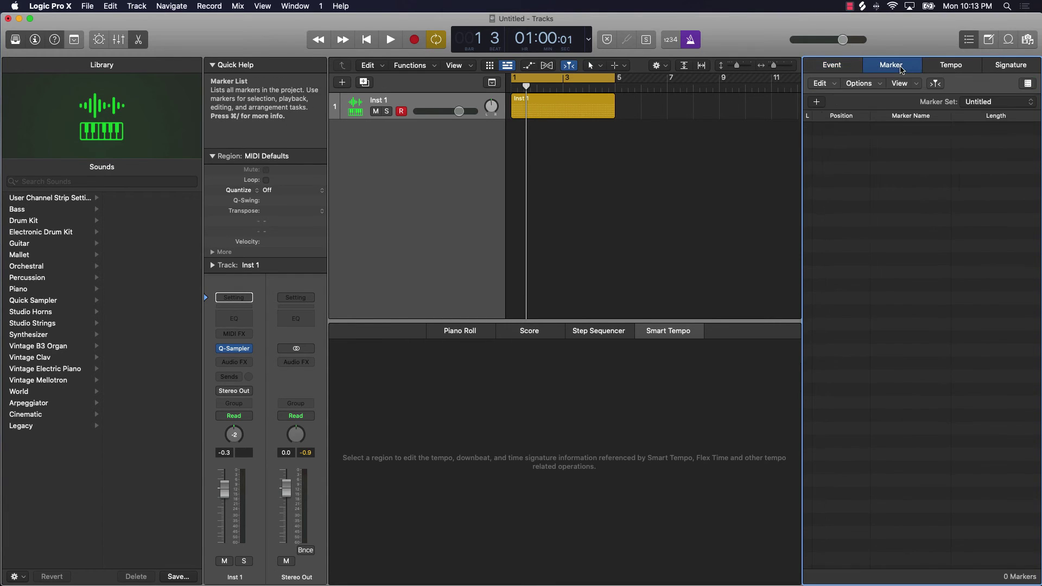
left_click(951, 71)
left_click(1011, 66)
left_click(951, 66)
left_click(874, 68)
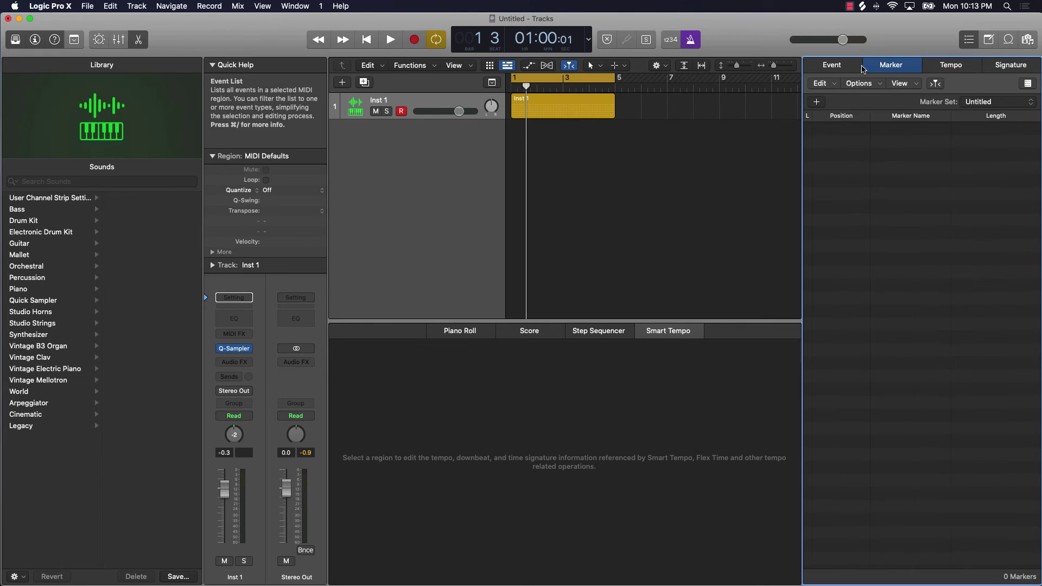
left_click(848, 68)
left_click(891, 66)
left_click(951, 67)
left_click(1000, 70)
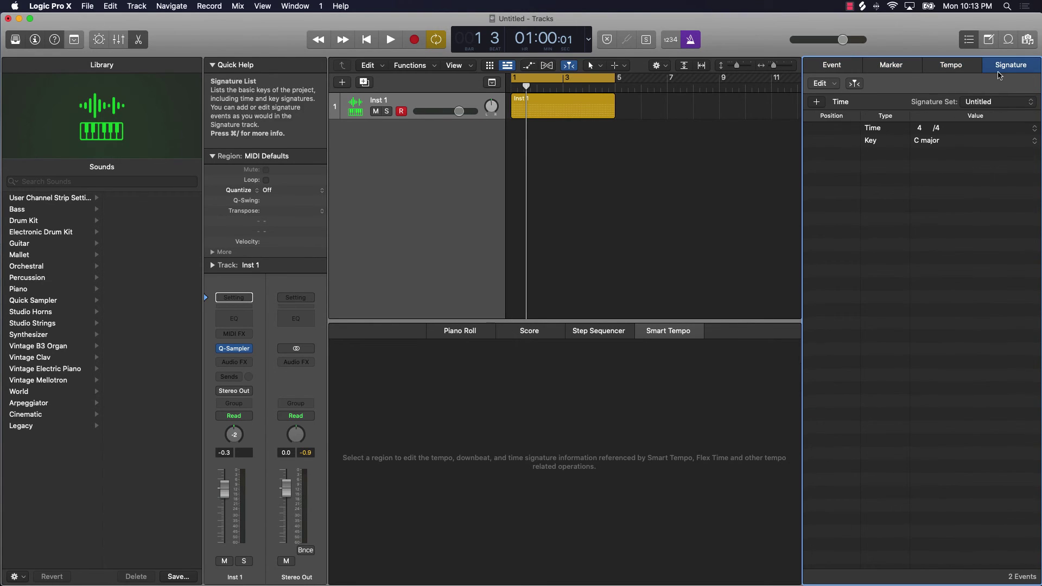
Open the Note Pad, compare Track and Project notes, and leave the empty Project notes showing.
left_click(989, 44)
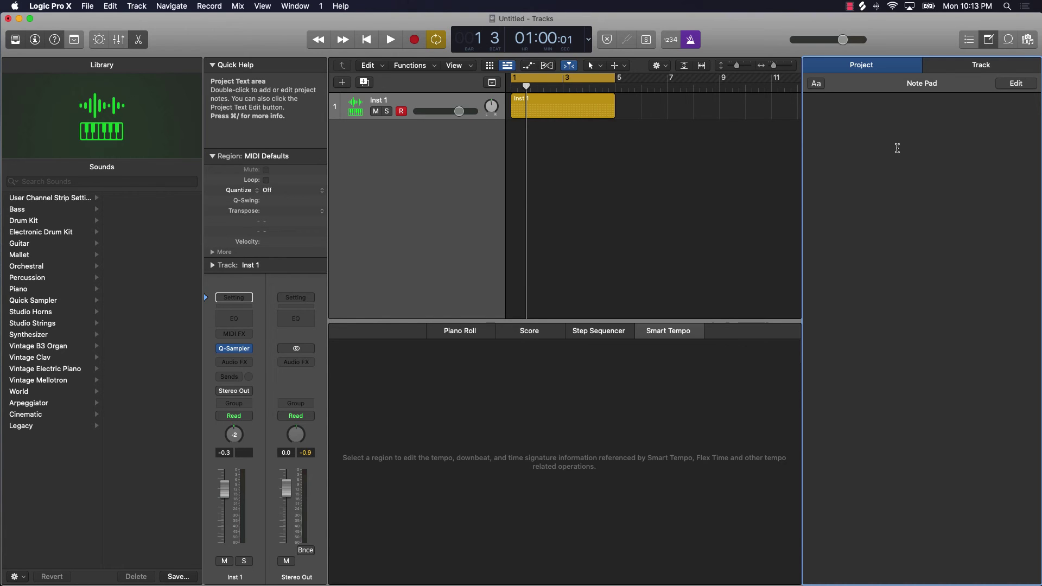
left_click(956, 68)
left_click(871, 69)
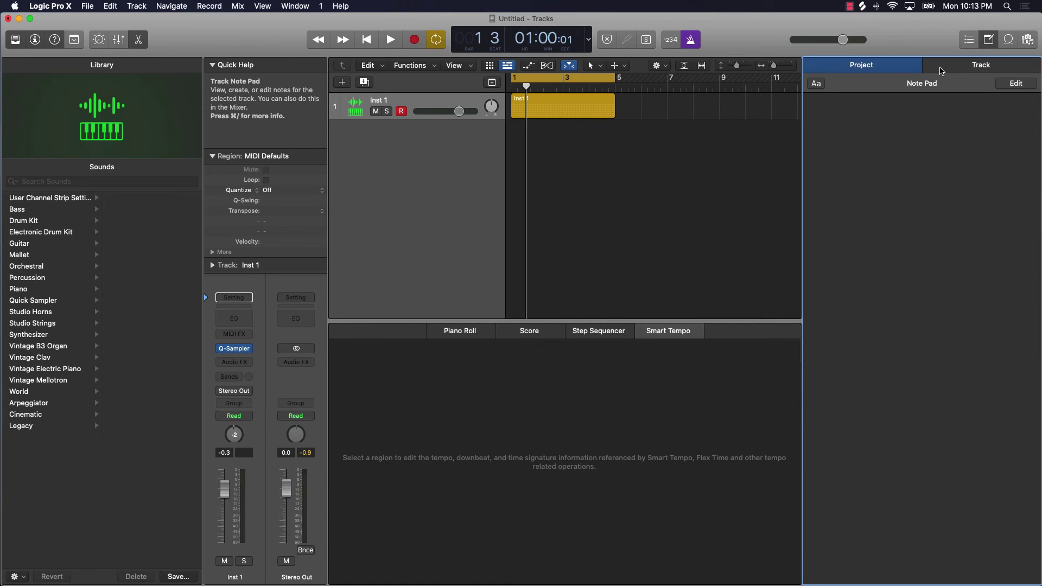
left_click(940, 69)
left_click(874, 70)
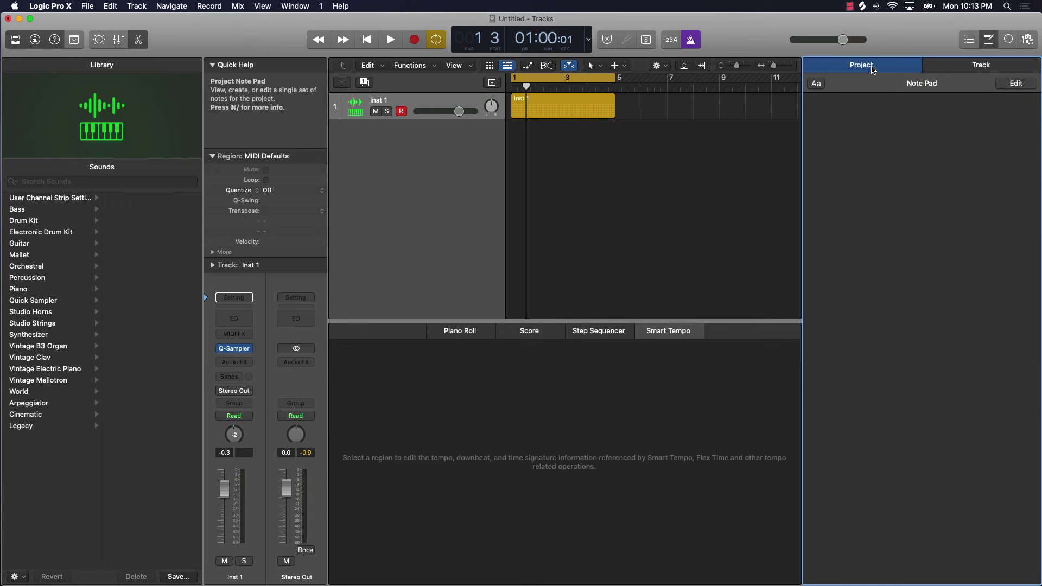
Open the Apple Loops browser and scroll through its loop list.
left_click(1008, 40)
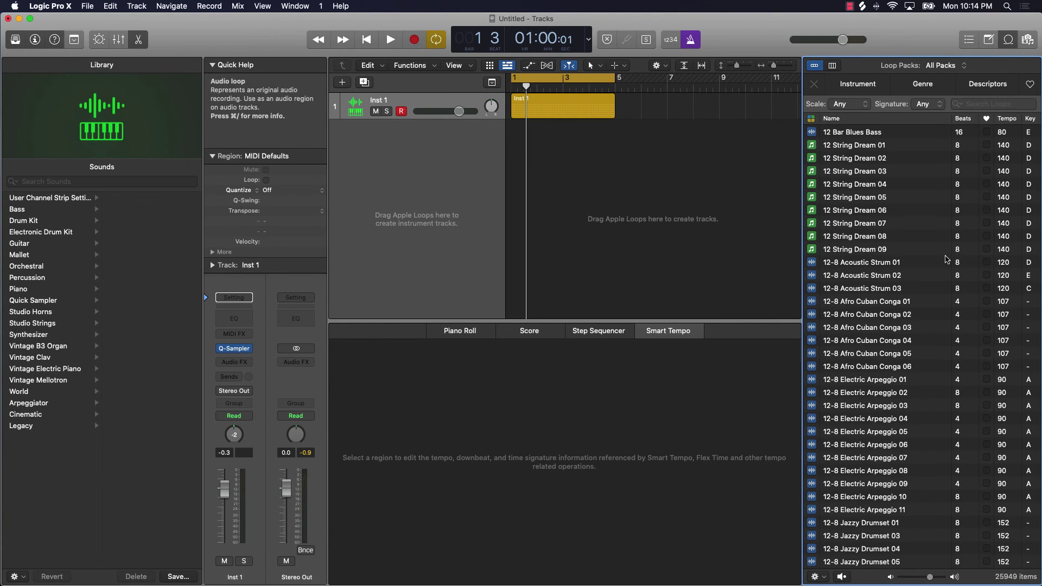
scroll(945, 255, "down", 20)
scroll(945, 255, "down", 20)
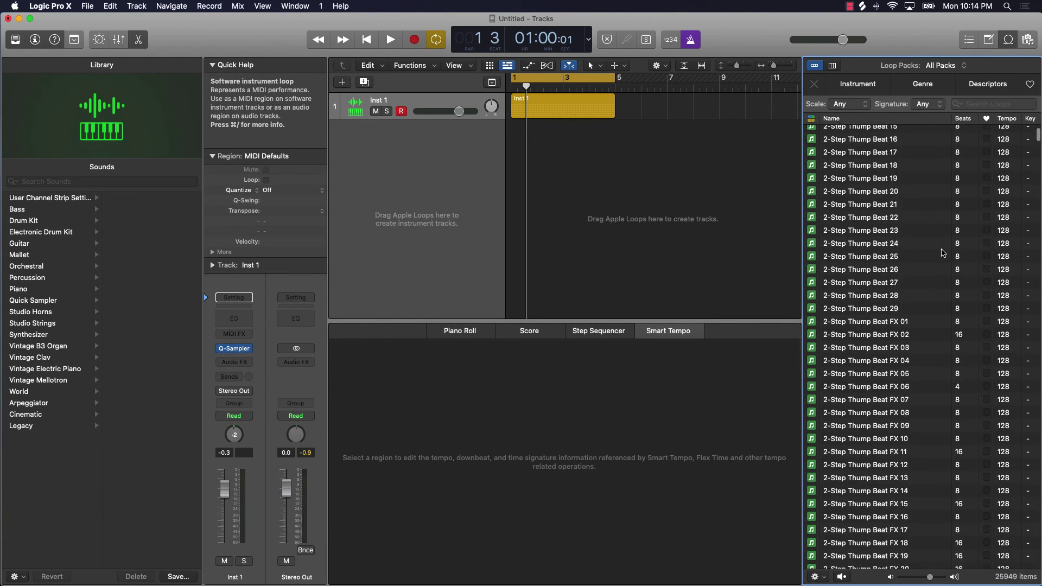
scroll(944, 252, "down", 20)
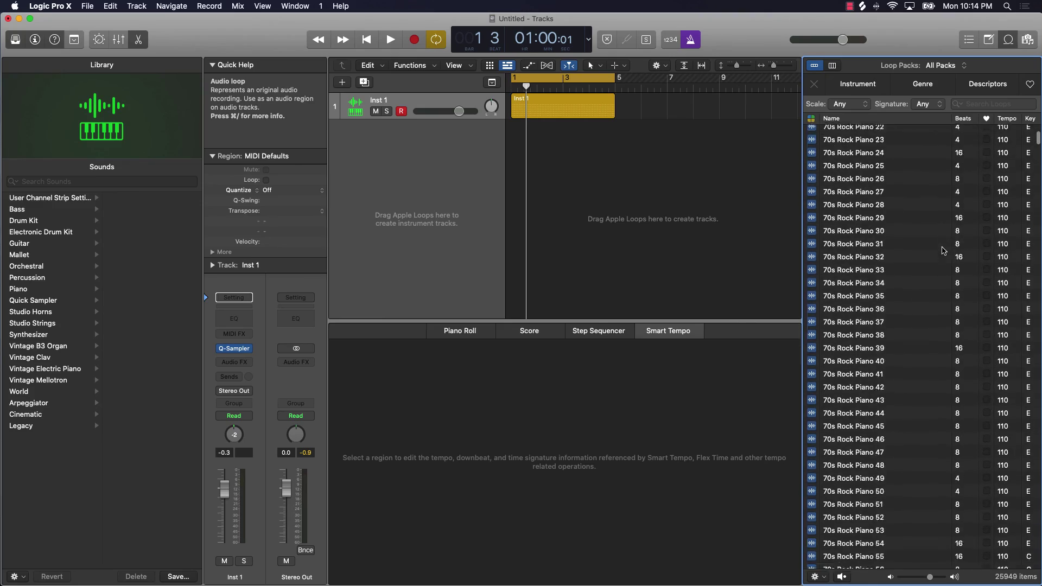
scroll(945, 255, "down", 15)
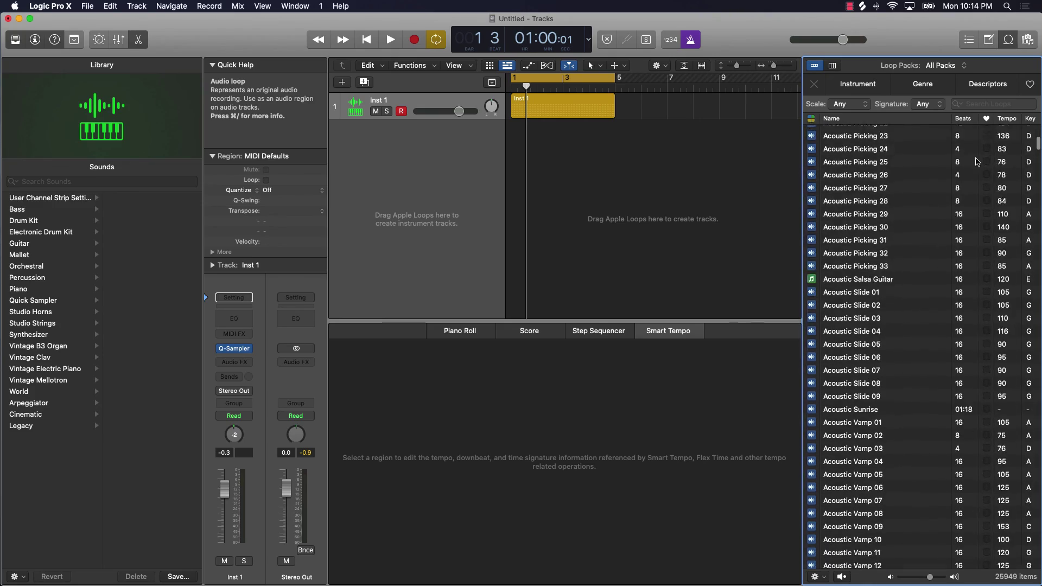
left_click_drag(1036, 149, 1034, 318)
scroll(1004, 312, "down", 20)
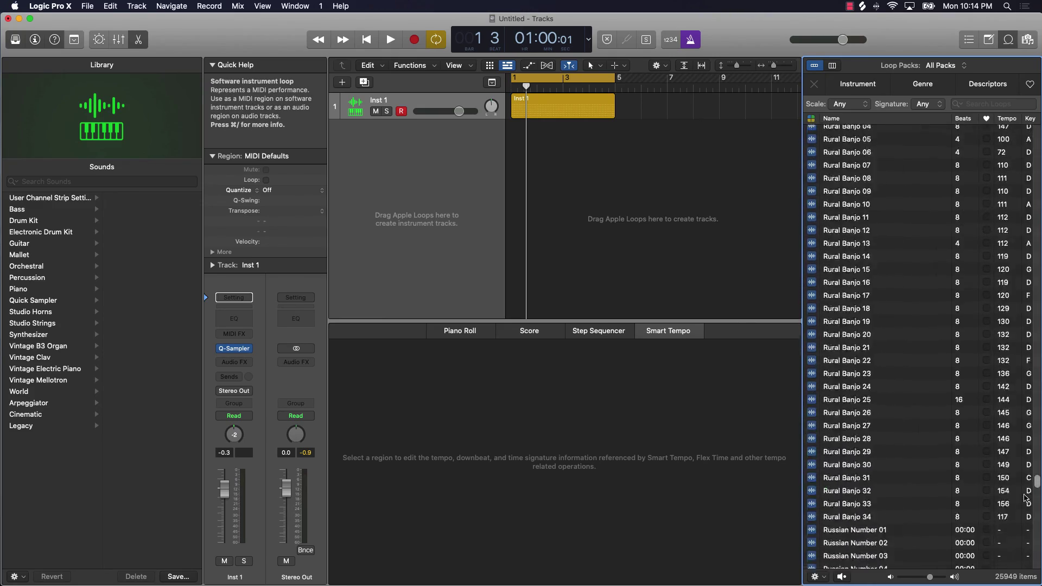
Open the Inst 1 pattern region in the Step Sequencer and delete the region.
scroll(972, 304, "up", 20)
scroll(972, 217, "up", 20)
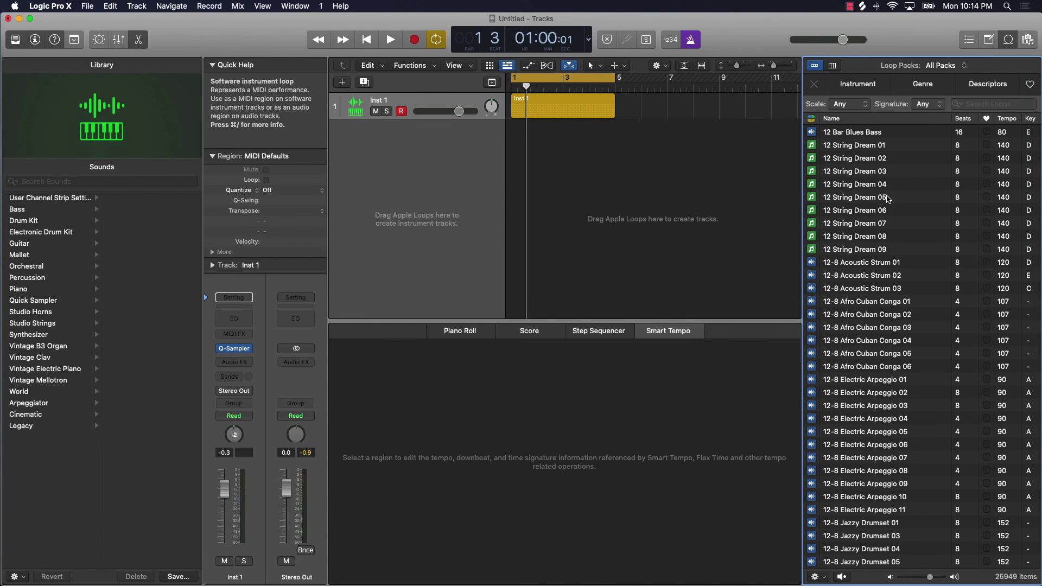
double_click(610, 117)
key("Delete")
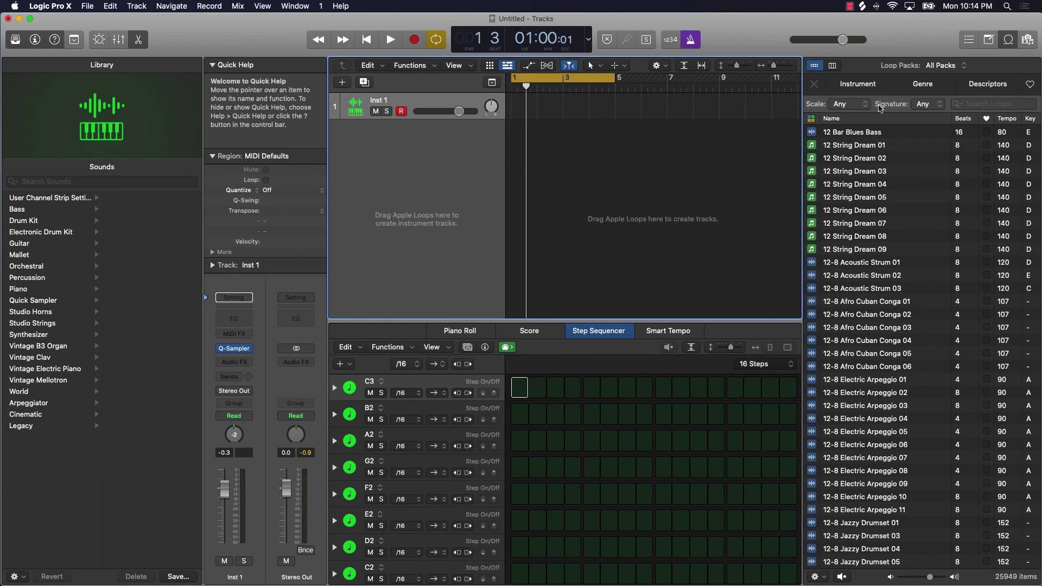
In the Browsers pane, view All Files and Media, allow photo access, and settle on Project.
left_click(1027, 41)
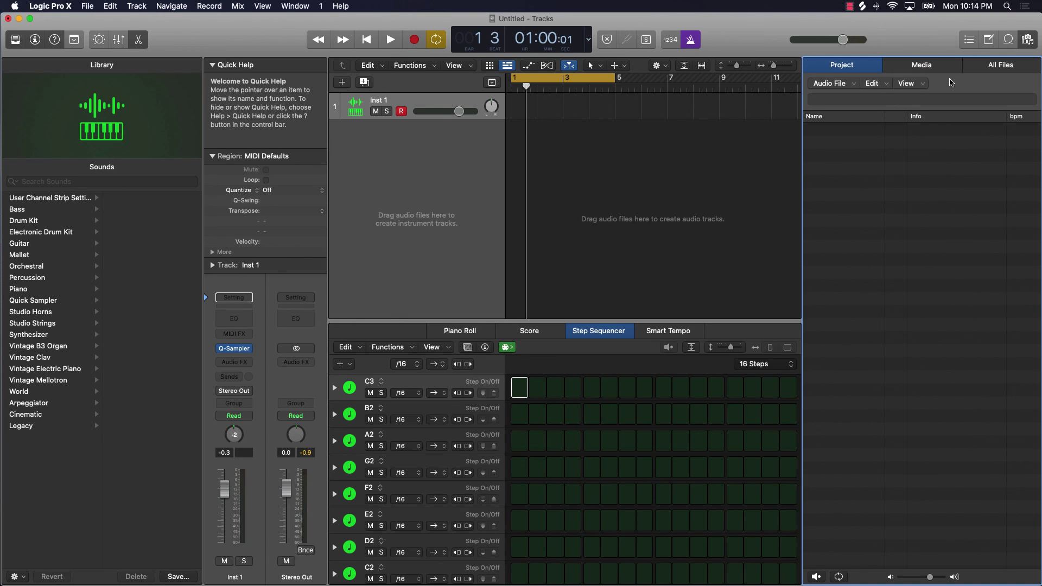
left_click(997, 71)
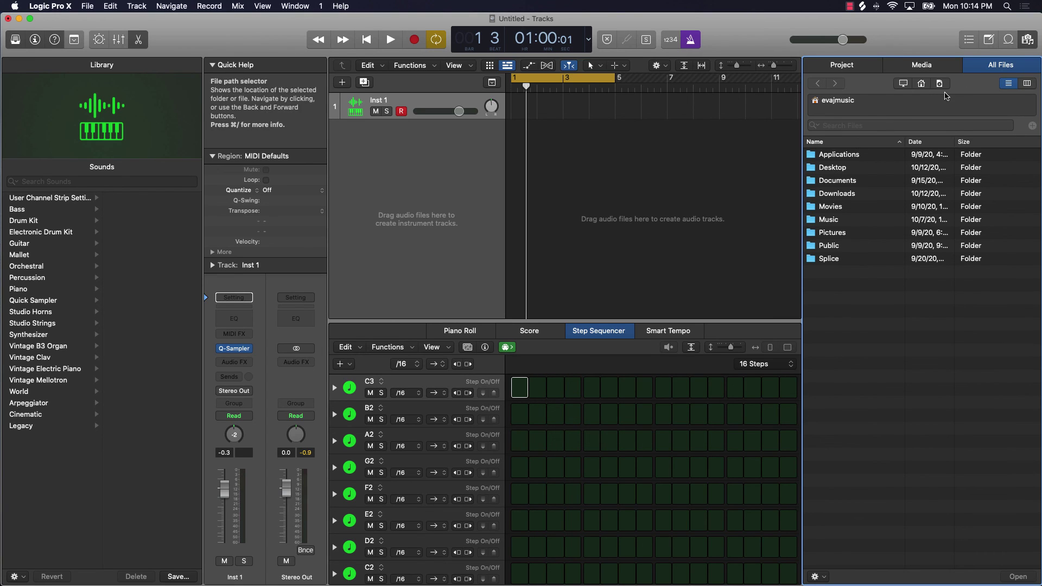
left_click(922, 66)
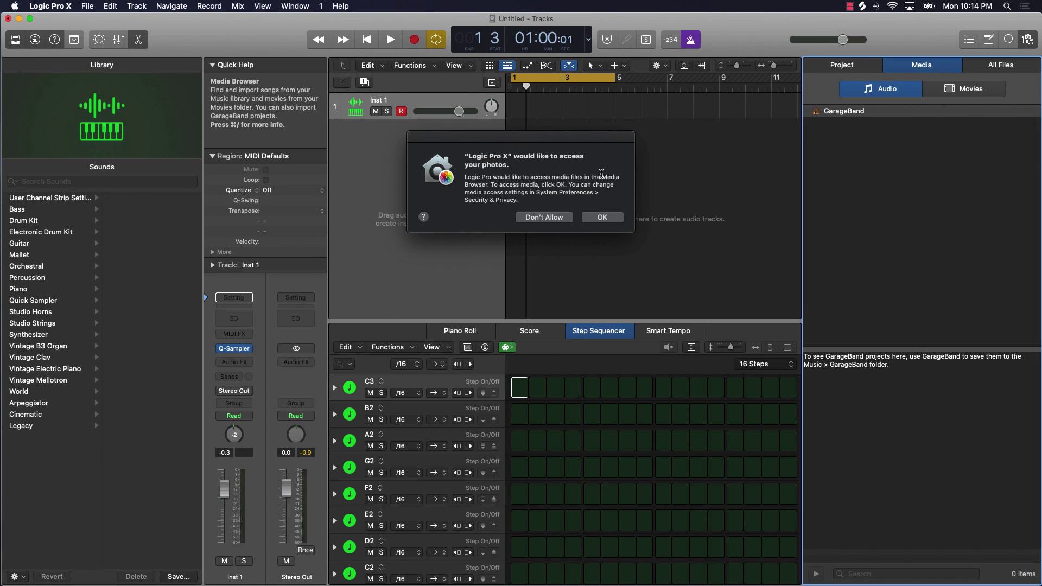
left_click(556, 221)
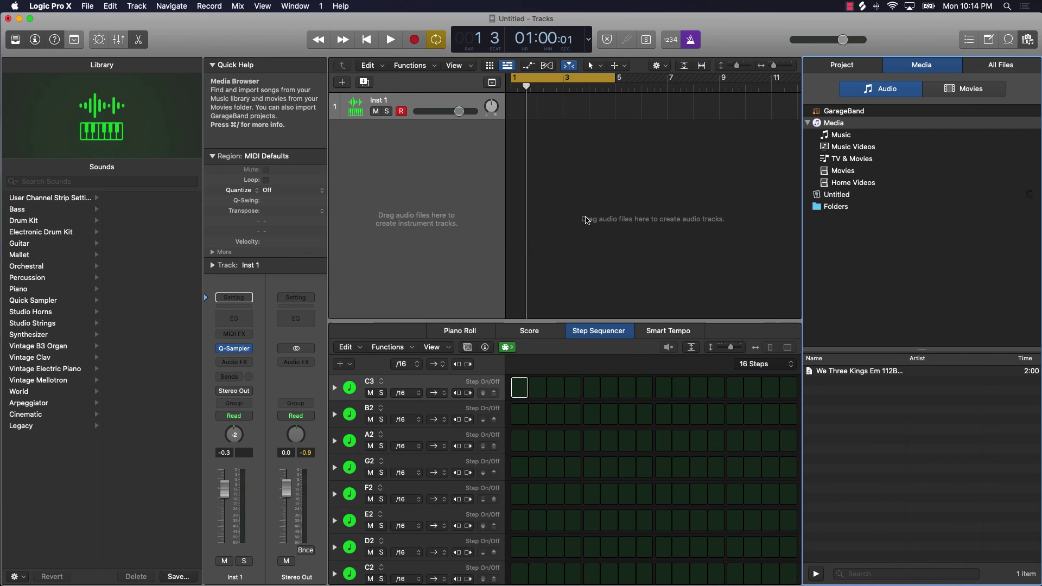
left_click(844, 65)
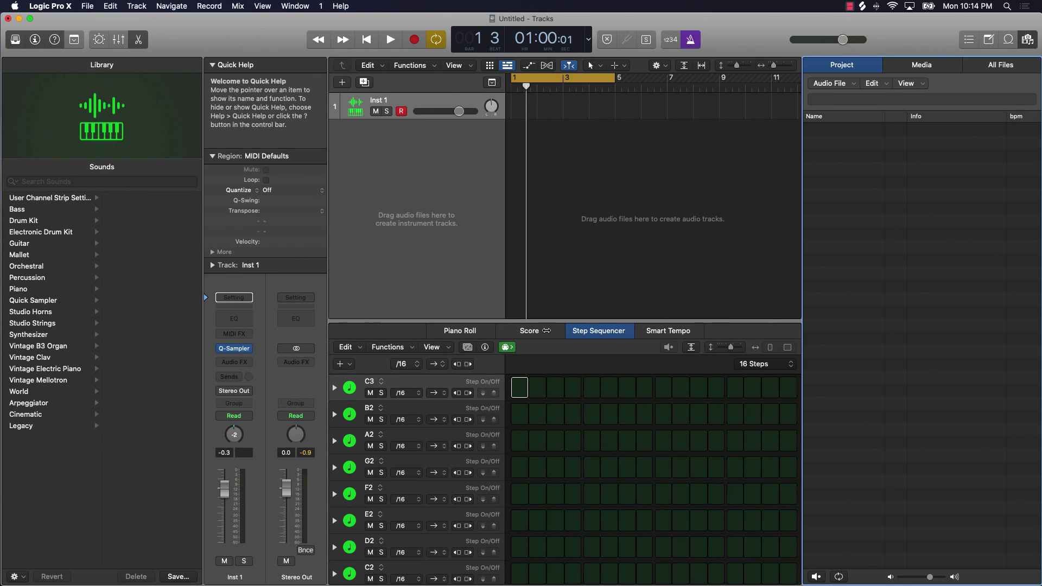
Hide the Browsers, editor area, Quick Help, Inspector and Library, then zoom in on the tracks.
left_click(1029, 40)
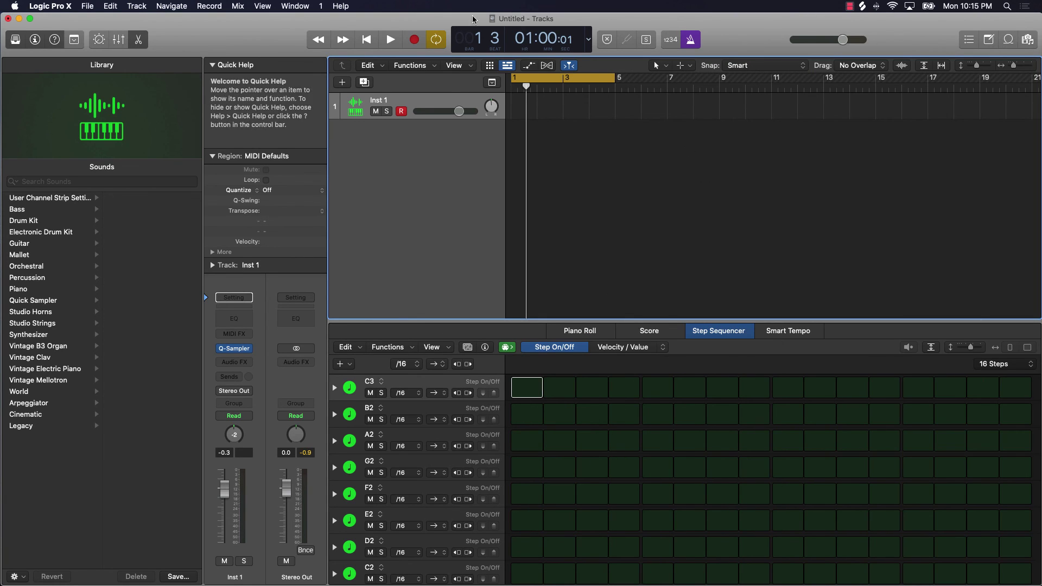
left_click(140, 41)
left_click(55, 39)
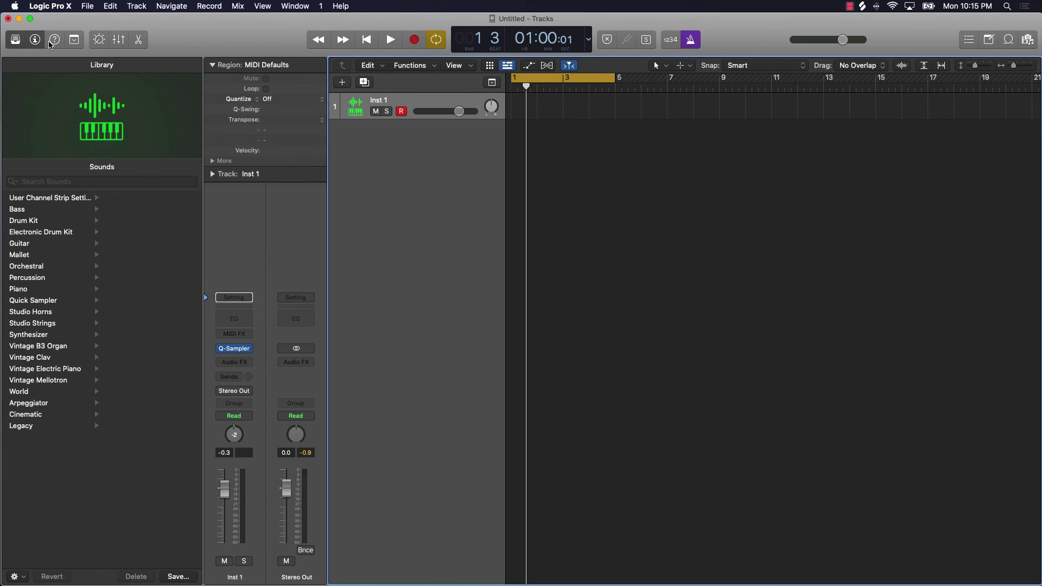
left_click(35, 40)
left_click(15, 40)
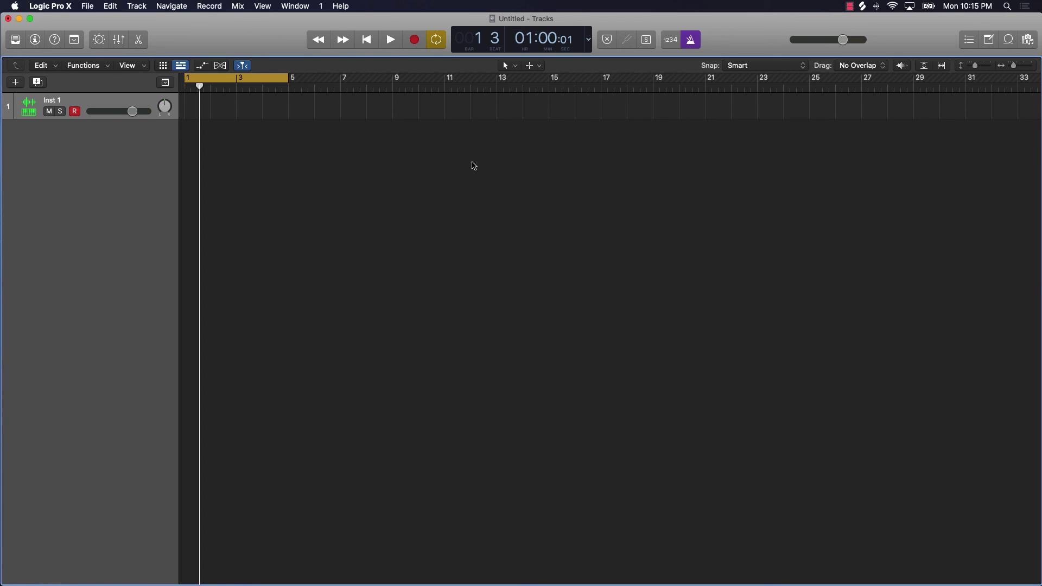
key("z")
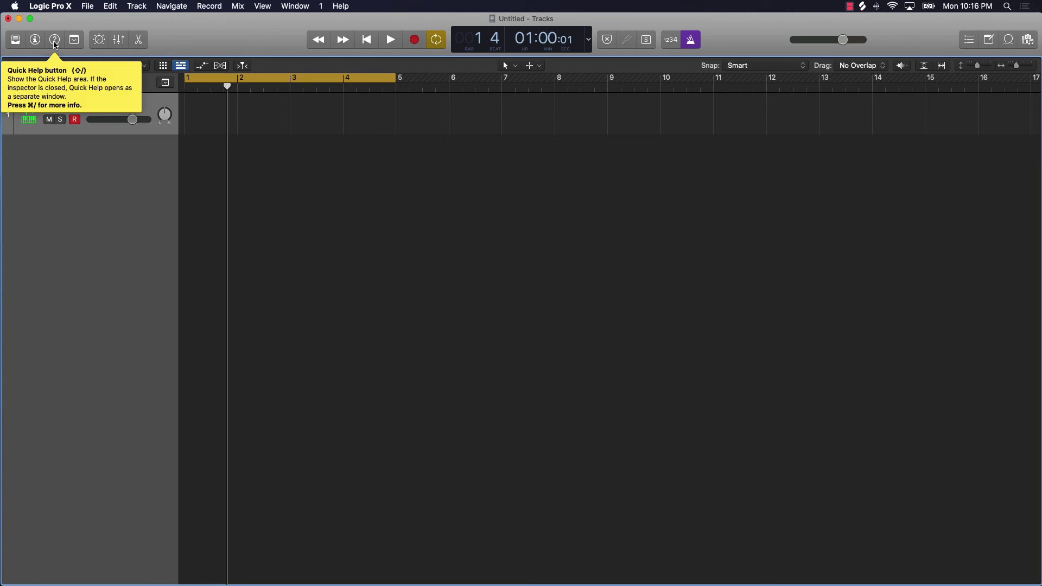
Turn Quick Help on, reopen the Library and Inspector, and dock Quick Help inside the Inspector.
left_click(55, 40)
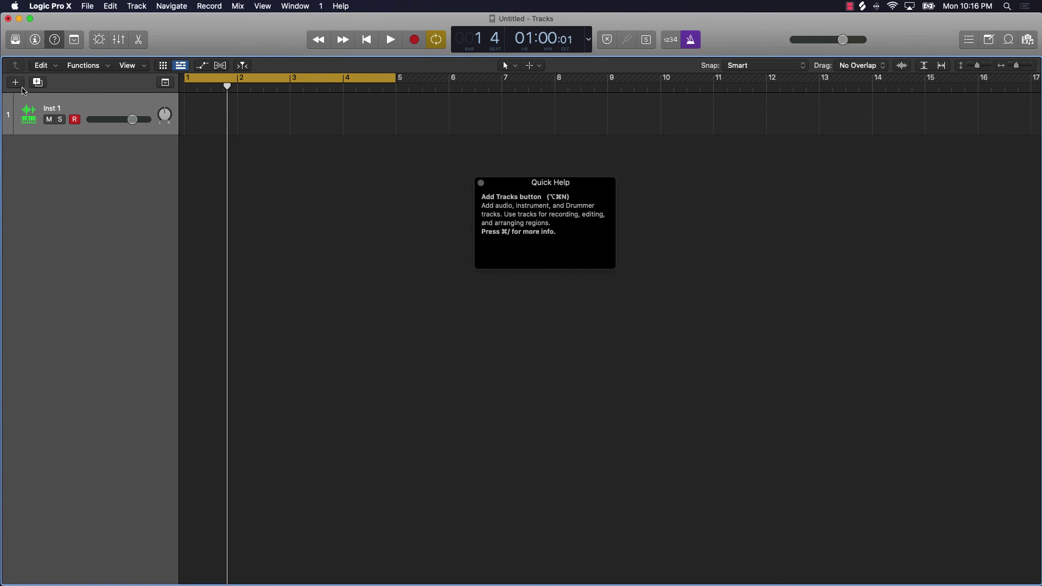
left_click(16, 40)
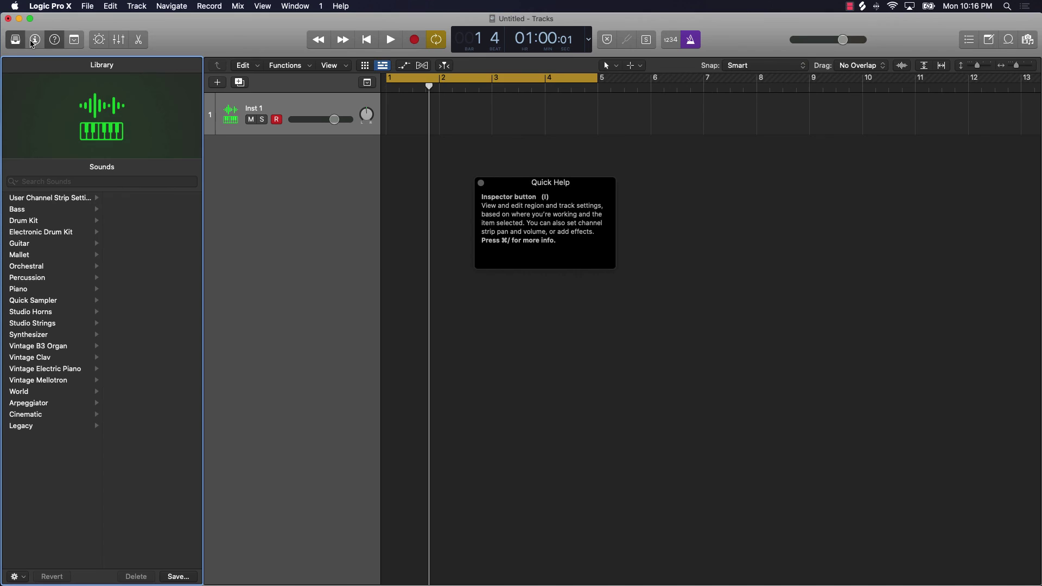
key("i")
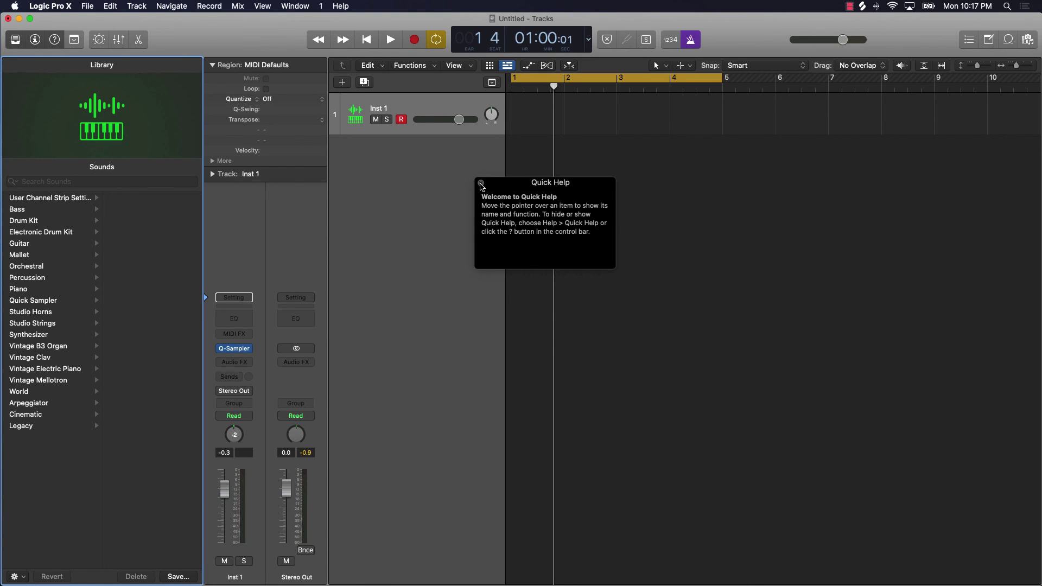
left_click(481, 183)
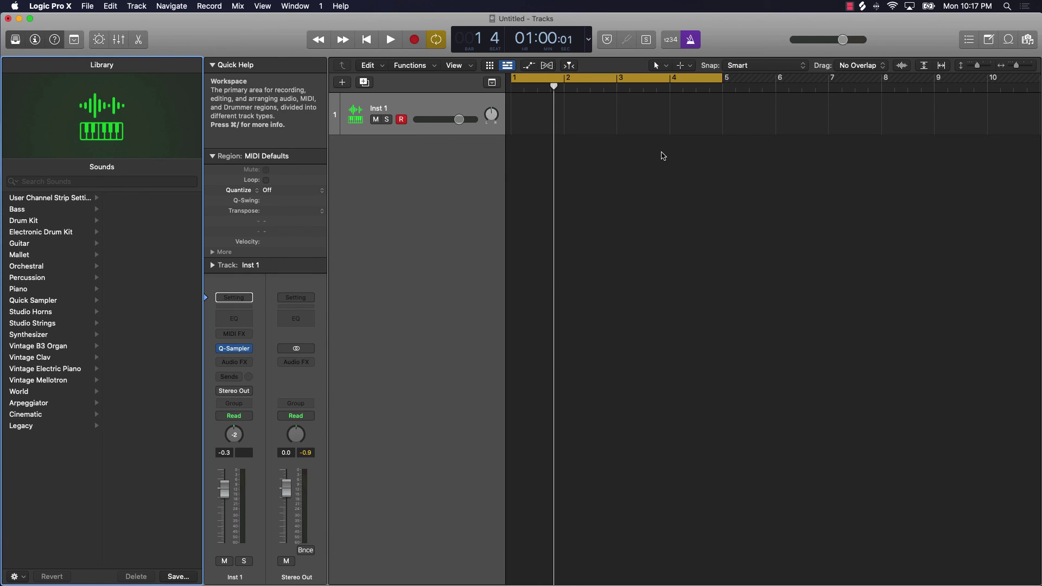